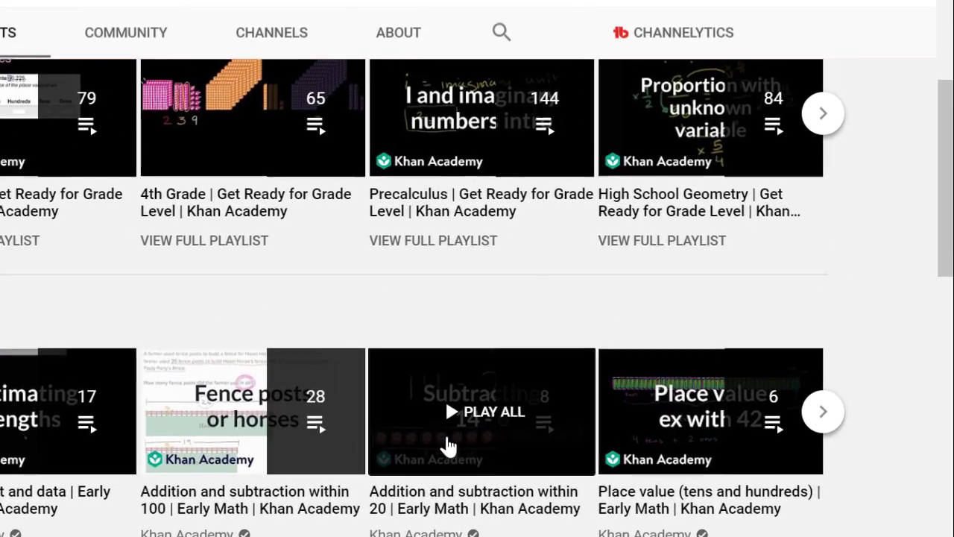
- Play Khan Academy's 'Addition and subtraction within 20 | Early Math' playlist and scroll through its eight videos
{"action": "left_click", "coordinate": [604, 306]}
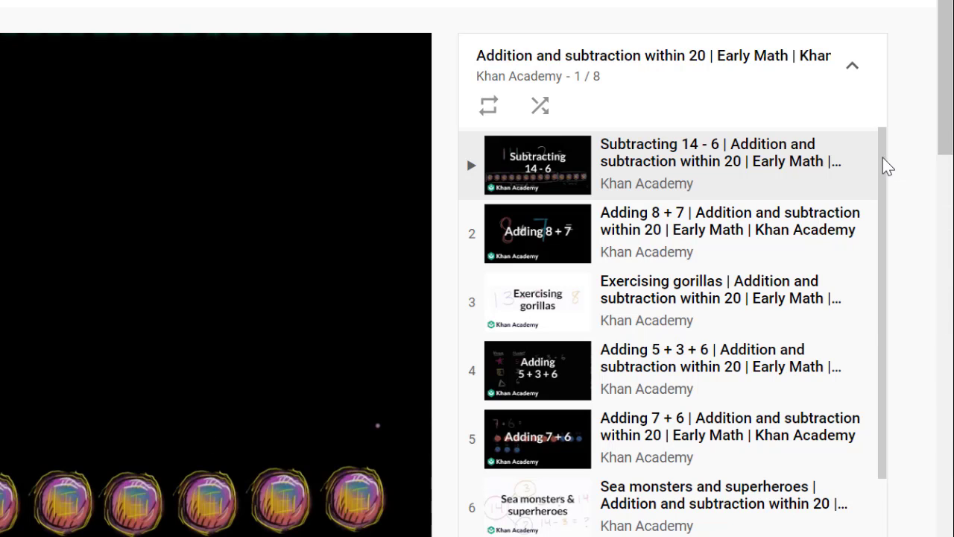
{"action": "scroll", "coordinate": [884, 186], "scroll_direction": "down", "scroll_amount": 3}
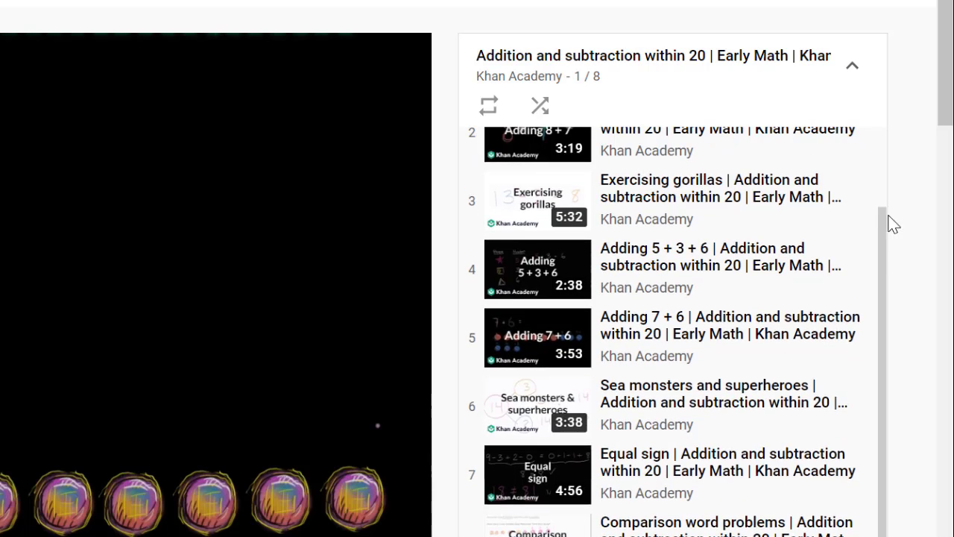
{"action": "scroll", "coordinate": [893, 194], "scroll_direction": "up", "scroll_amount": 3}
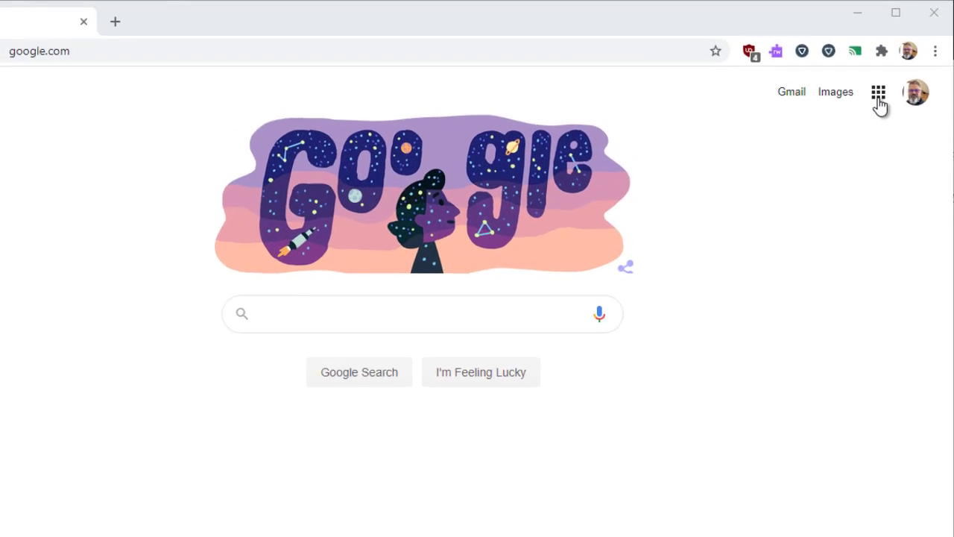
- Go to YouTube's home page through the Google home page's apps list
{"action": "left_click", "coordinate": [879, 103]}
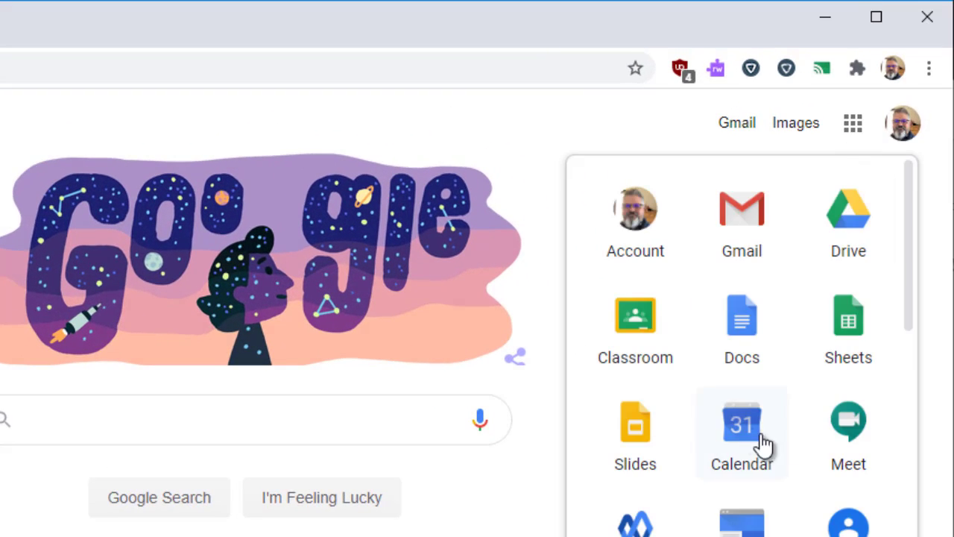
{"action": "scroll", "coordinate": [804, 422], "scroll_direction": "down", "scroll_amount": 2}
{"action": "scroll", "coordinate": [804, 421], "scroll_direction": "down", "scroll_amount": 2}
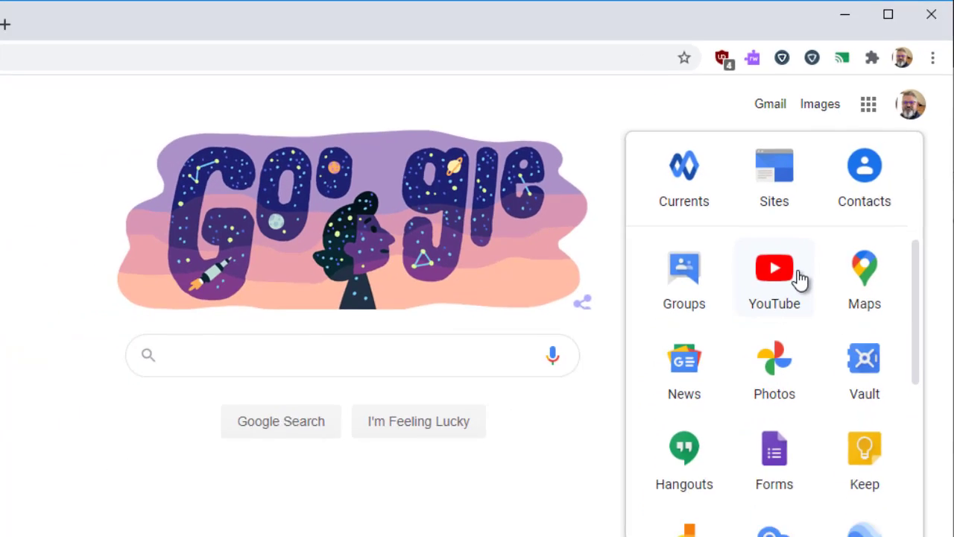
{"action": "left_click", "coordinate": [772, 330]}
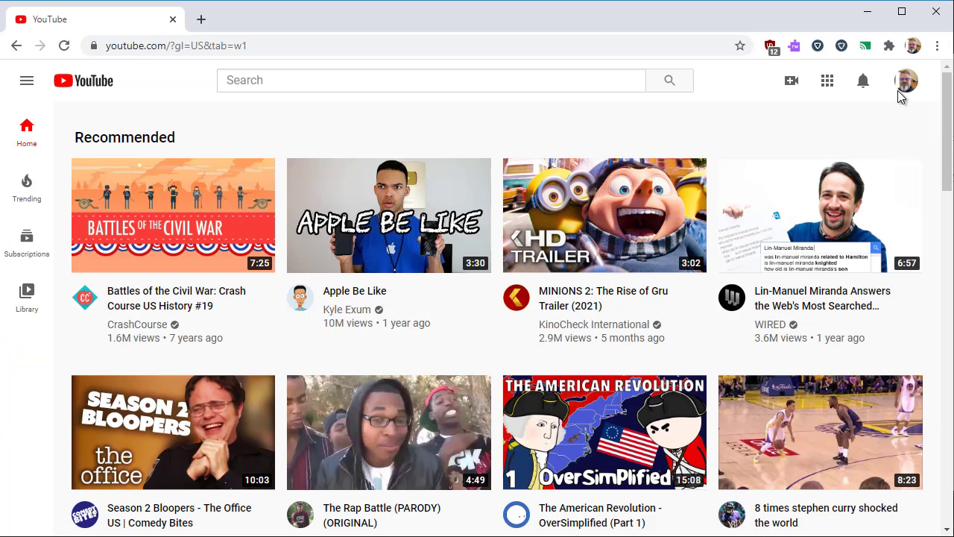
- Create a YouTube channel for the school account and open its YouTube Studio dashboard
{"action": "left_click", "coordinate": [906, 88]}
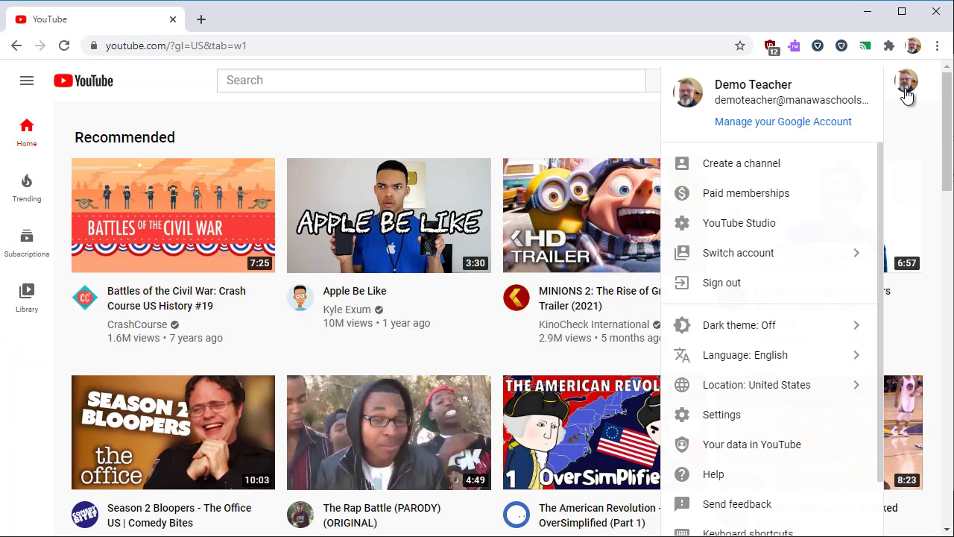
{"action": "left_click", "coordinate": [785, 228]}
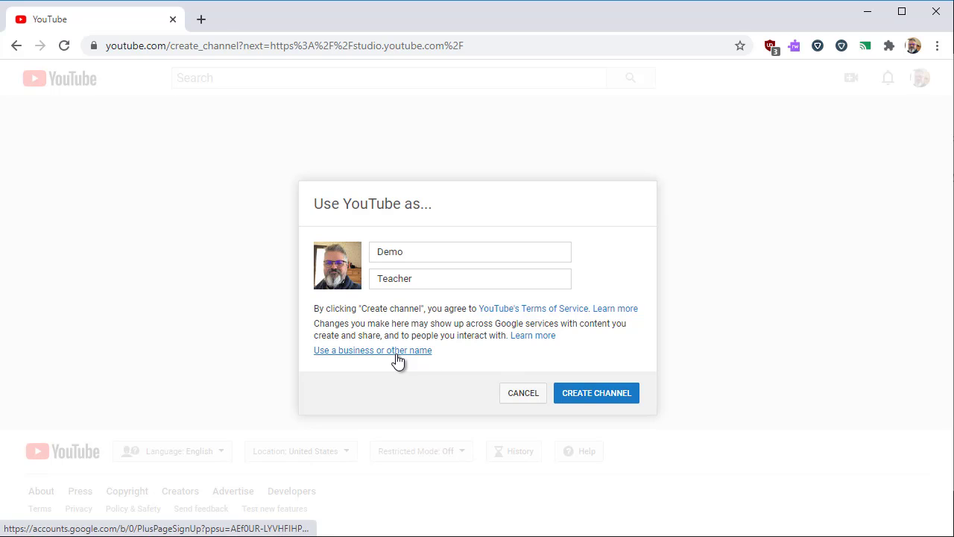
{"action": "left_click", "coordinate": [617, 395]}
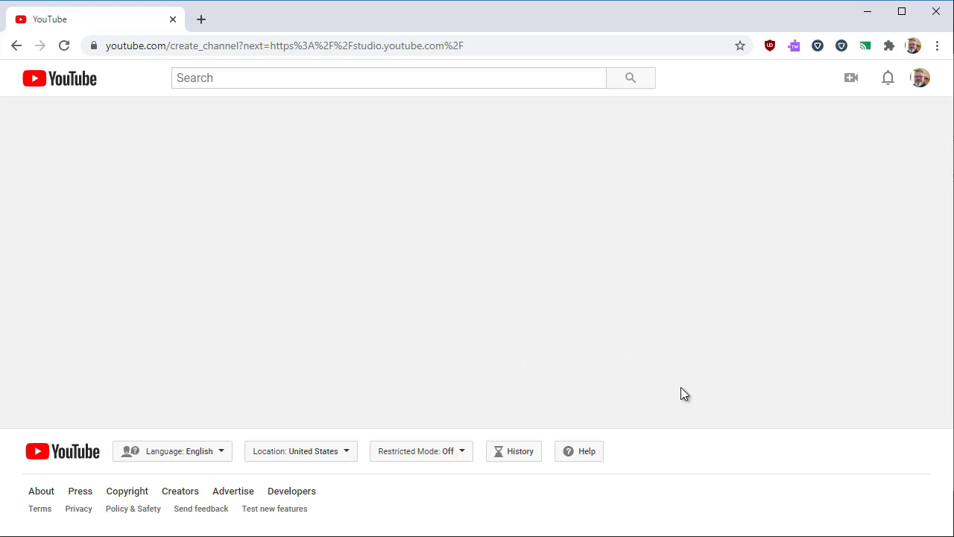
{"action": "left_click", "coordinate": [920, 79]}
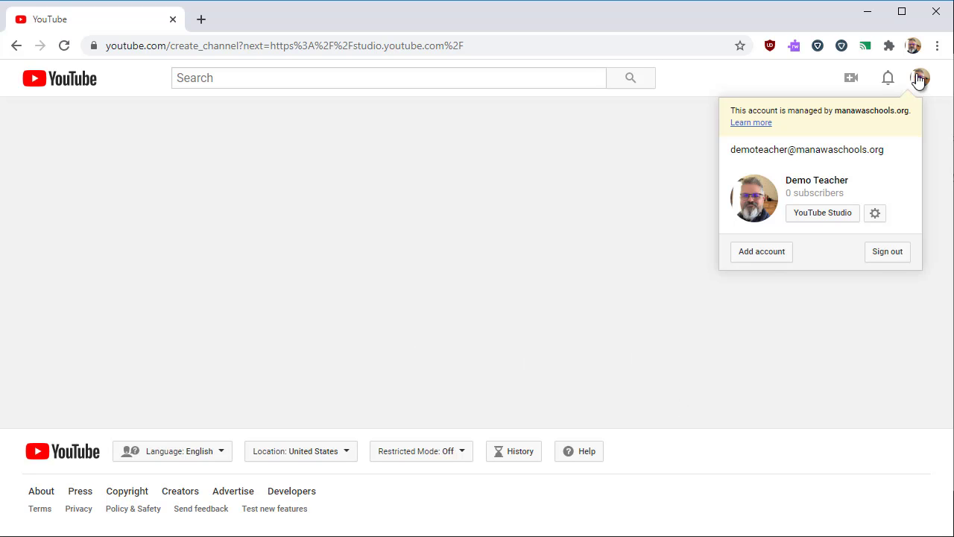
{"action": "left_click", "coordinate": [832, 216]}
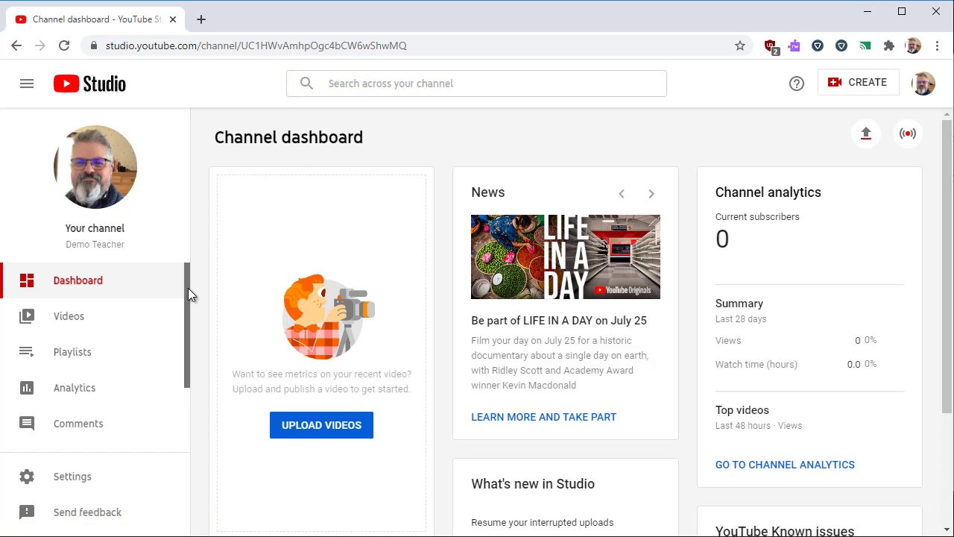
- Confirm the channel's Playlists page shows 0 playlists, then close that tab
{"action": "left_click_drag", "start_coordinate": [188, 288], "coordinate": [181, 305]}
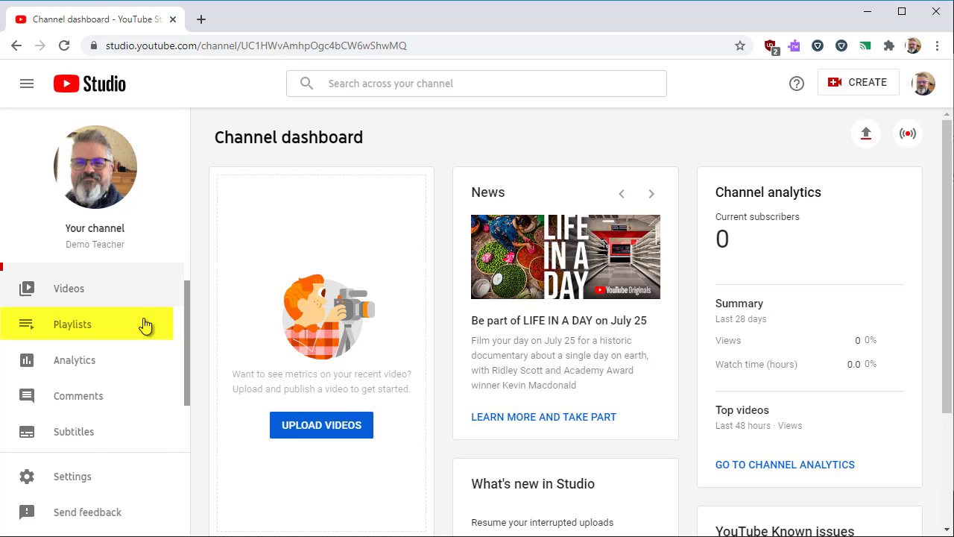
{"action": "left_click", "coordinate": [82, 333]}
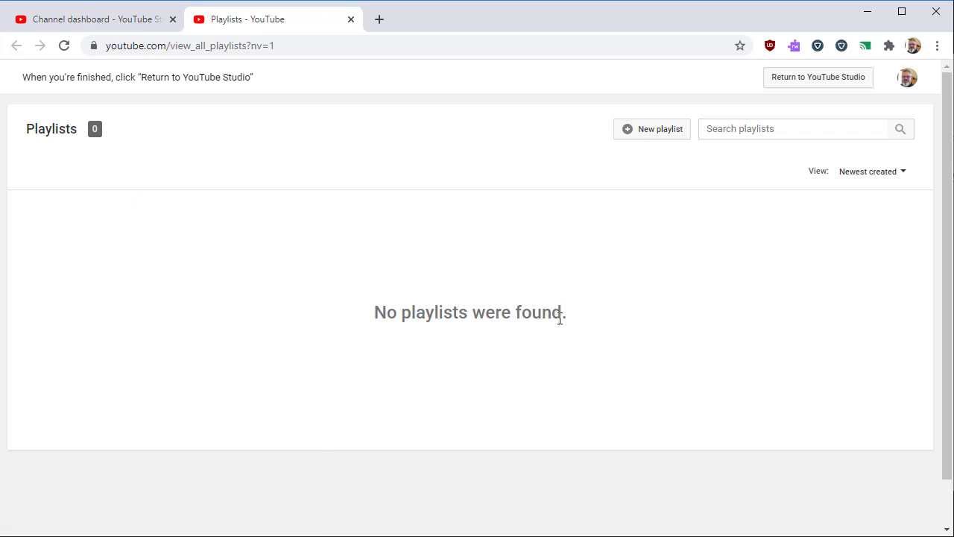
{"action": "left_click_drag", "start_coordinate": [553, 312], "coordinate": [297, 313]}
{"action": "left_click", "coordinate": [346, 313]}
{"action": "left_click", "coordinate": [351, 19]}
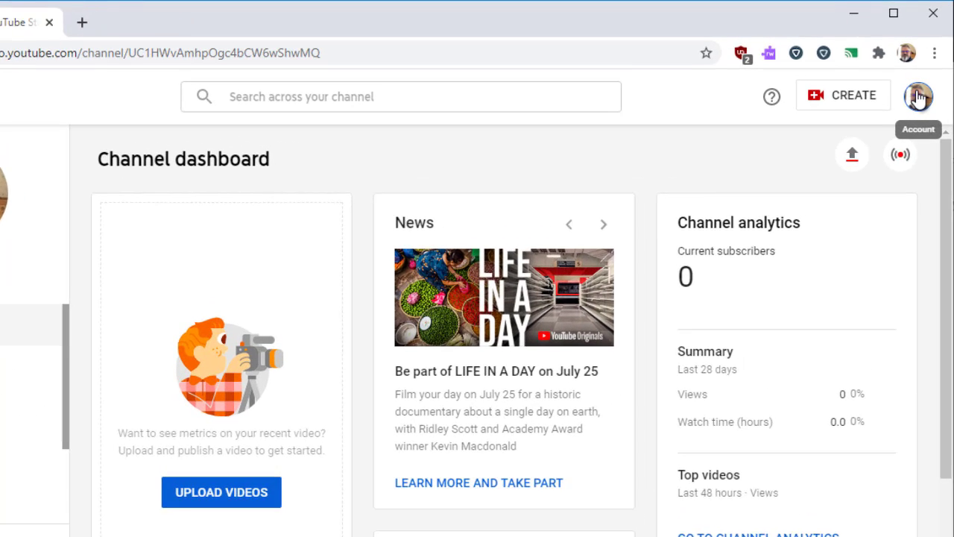
{"action": "left_click", "coordinate": [923, 81]}
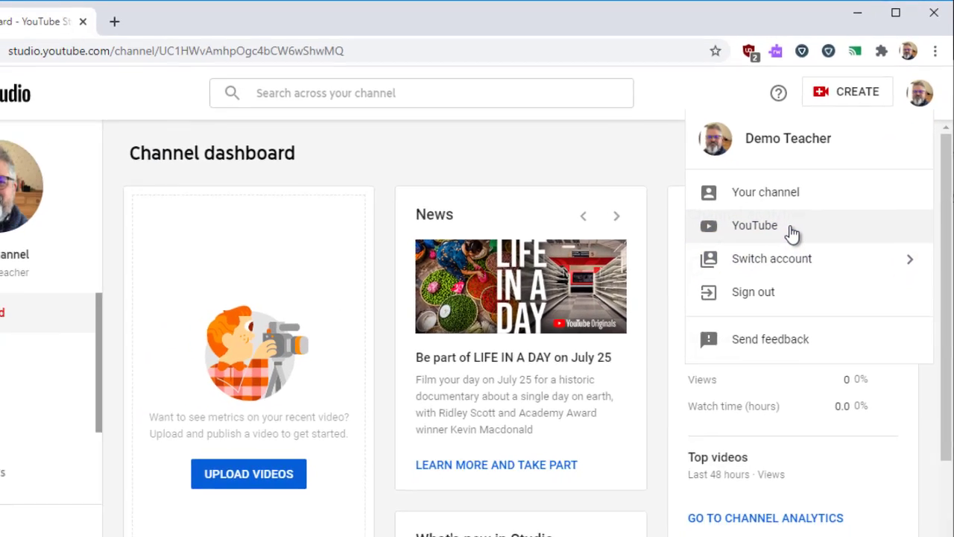
- Search YouTube for 'civil war crash course' and open The Civil War, Part I: Crash Course US History #20
{"action": "left_click", "coordinate": [745, 299]}
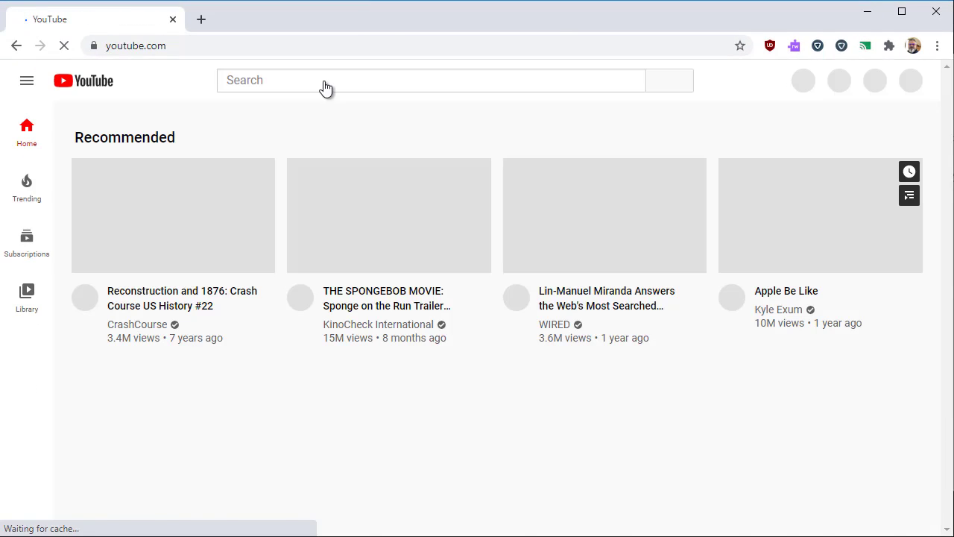
{"action": "left_click", "coordinate": [323, 76]}
{"action": "type", "text": "civil war"}
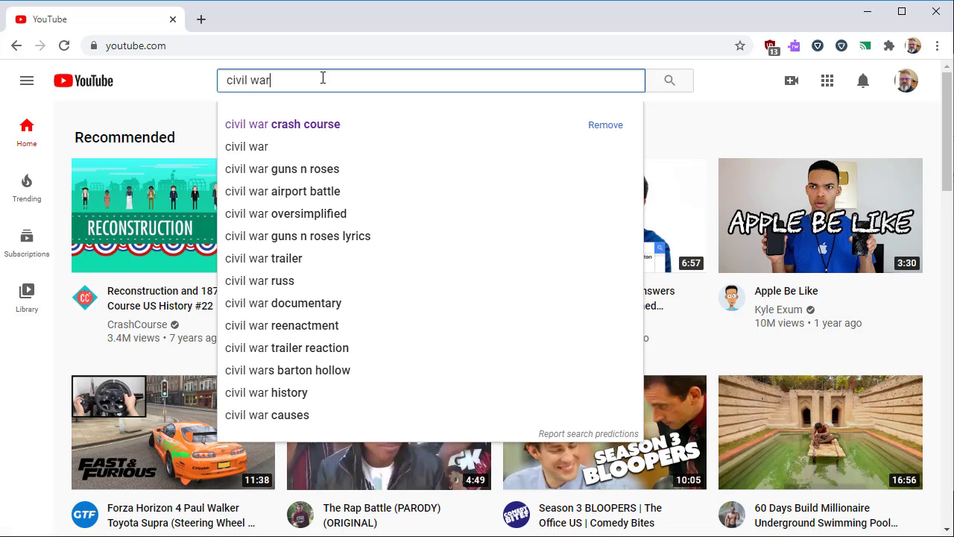
{"action": "left_click", "coordinate": [310, 124]}
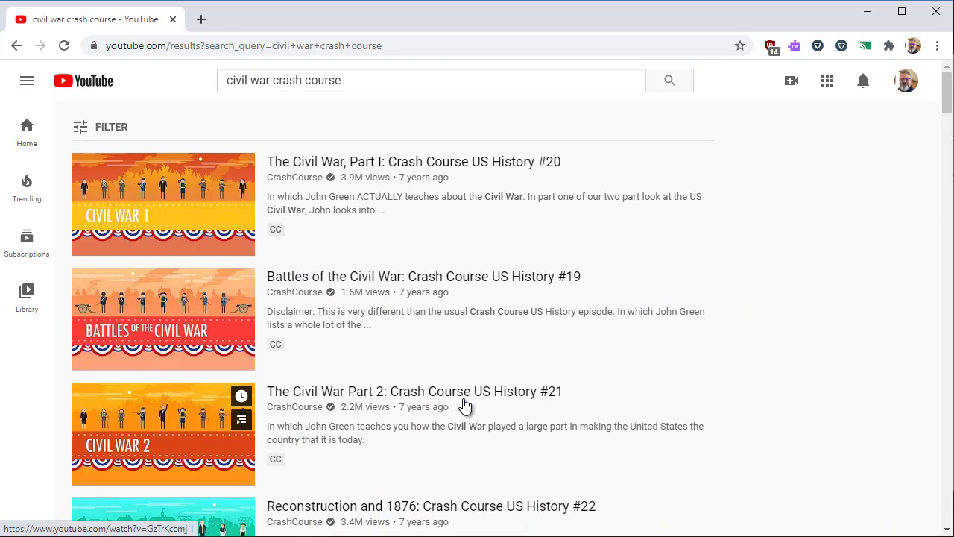
{"action": "mouse_move", "coordinate": [379, 194]}
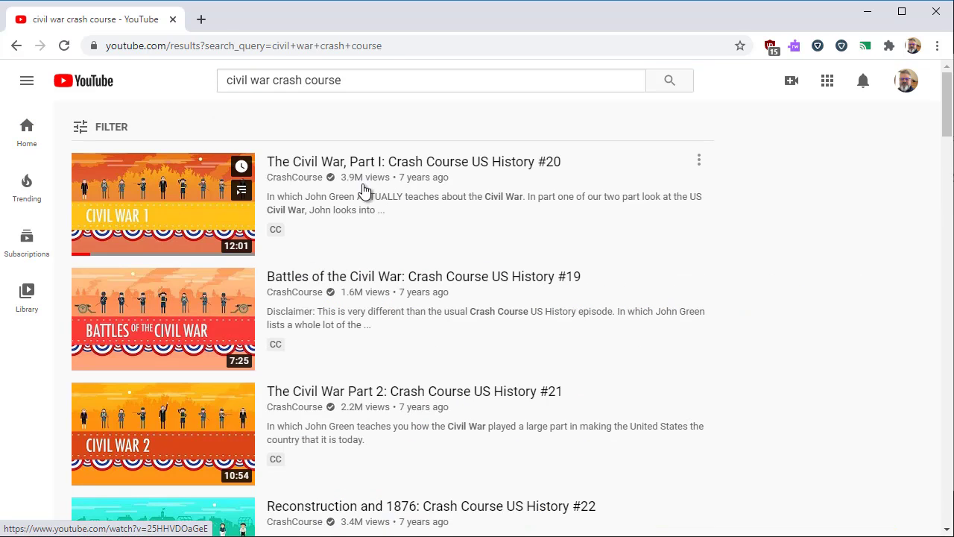
{"action": "left_click", "coordinate": [190, 209]}
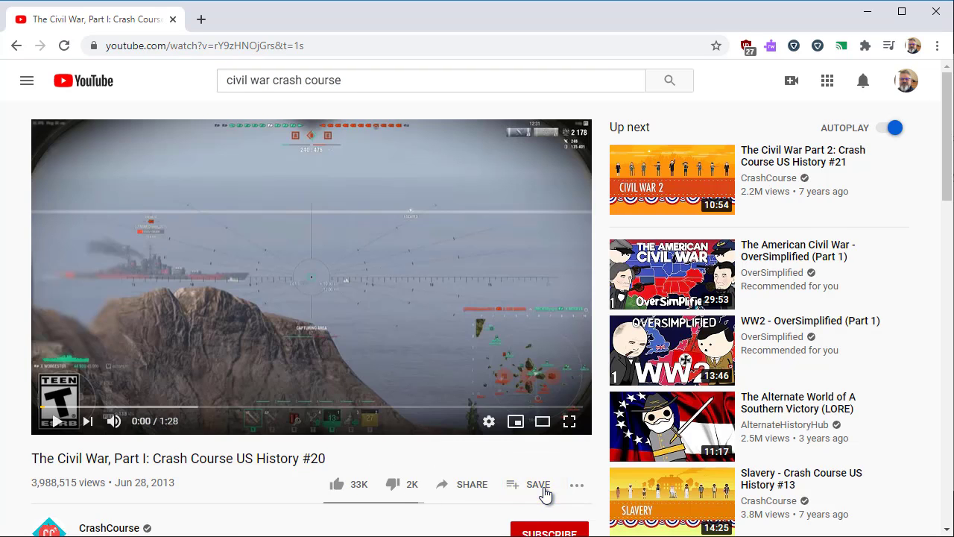
- Save the video to a new Public playlist named 'History: Civil War'
{"action": "left_click", "coordinate": [543, 490]}
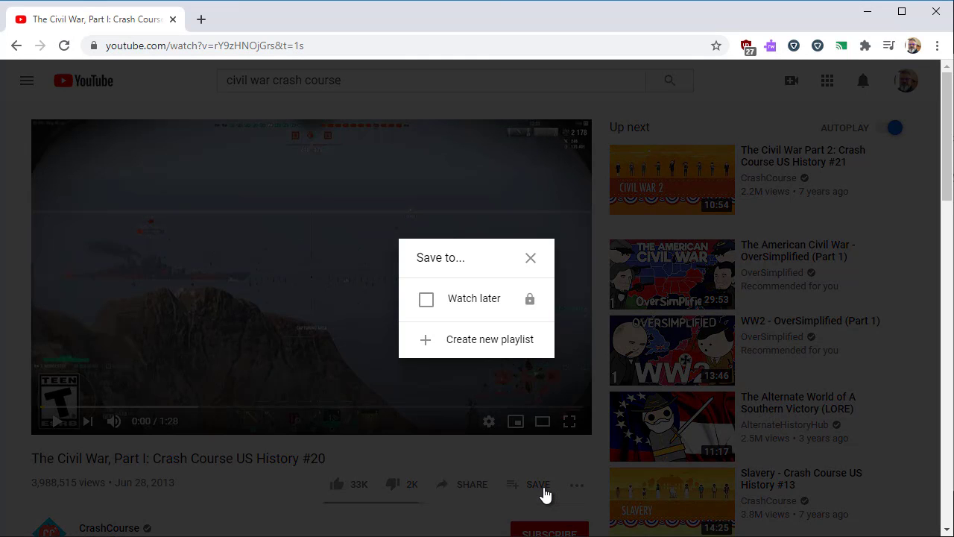
{"action": "left_click", "coordinate": [472, 341]}
{"action": "type", "text": "History: Civil War"}
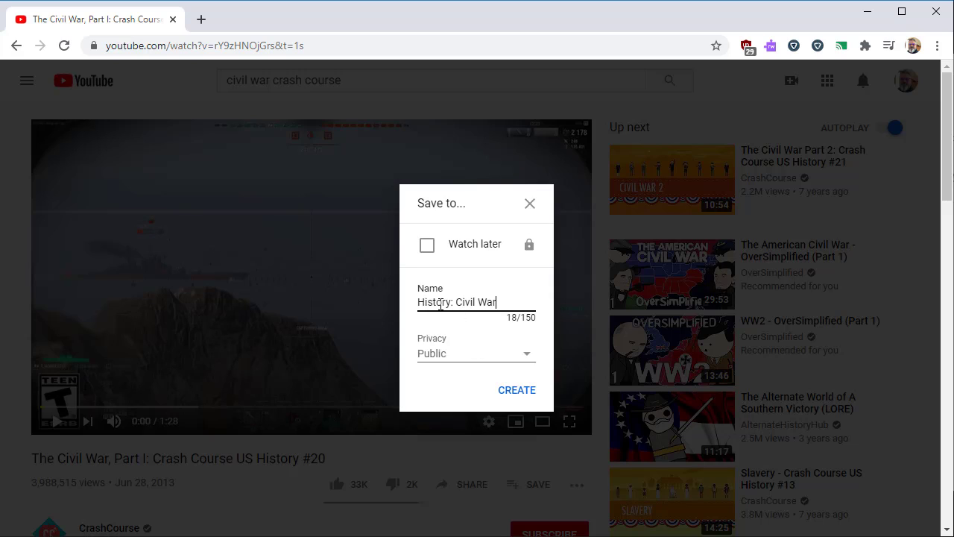
{"action": "left_click", "coordinate": [528, 357]}
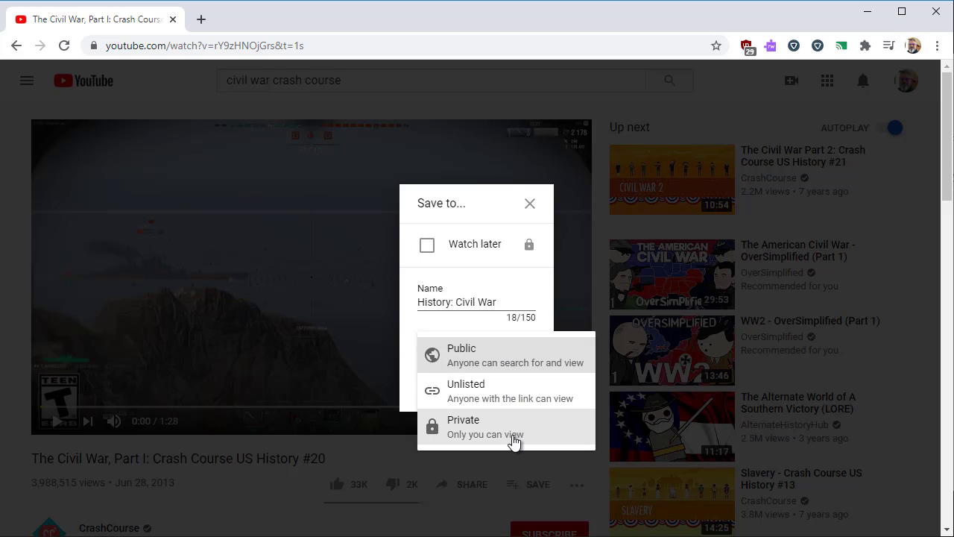
{"action": "left_click", "coordinate": [497, 362]}
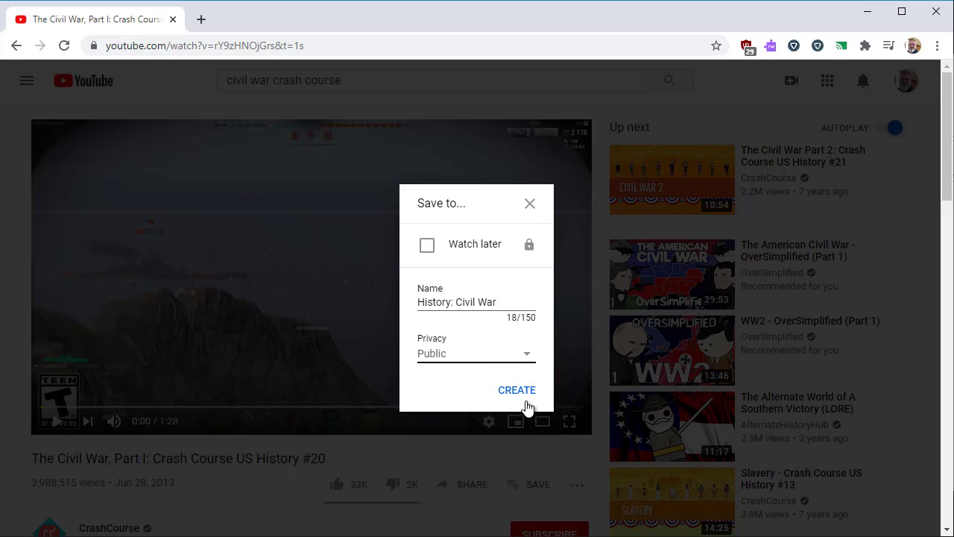
{"action": "left_click", "coordinate": [530, 392]}
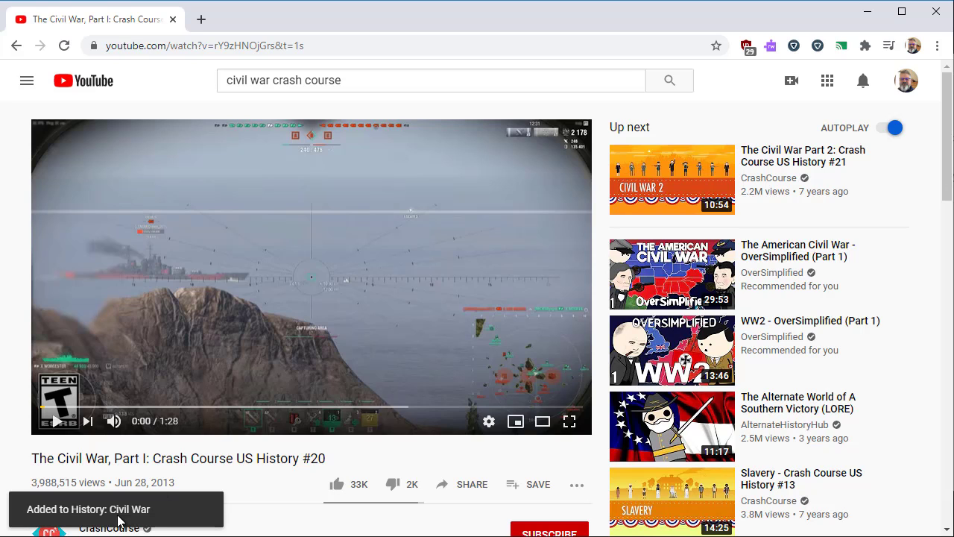
- Open the channel's playlists in YouTube Studio, then close the separate playlists tab
{"action": "left_click", "coordinate": [908, 90]}
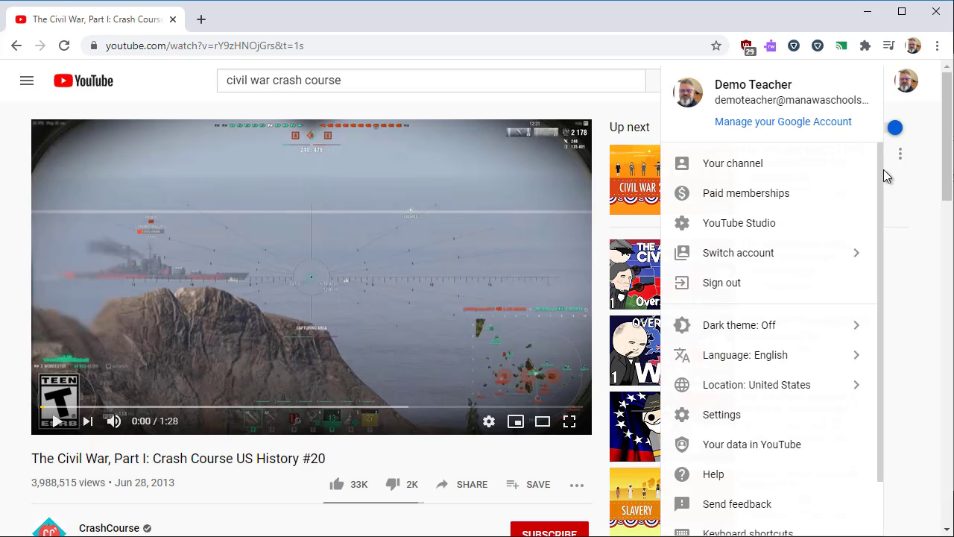
{"action": "left_click", "coordinate": [727, 237]}
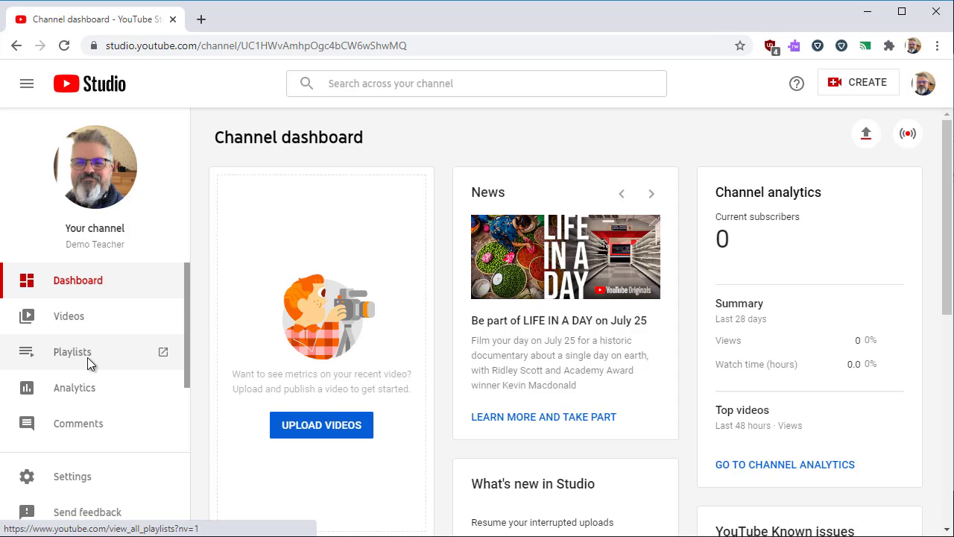
{"action": "left_click", "coordinate": [160, 356]}
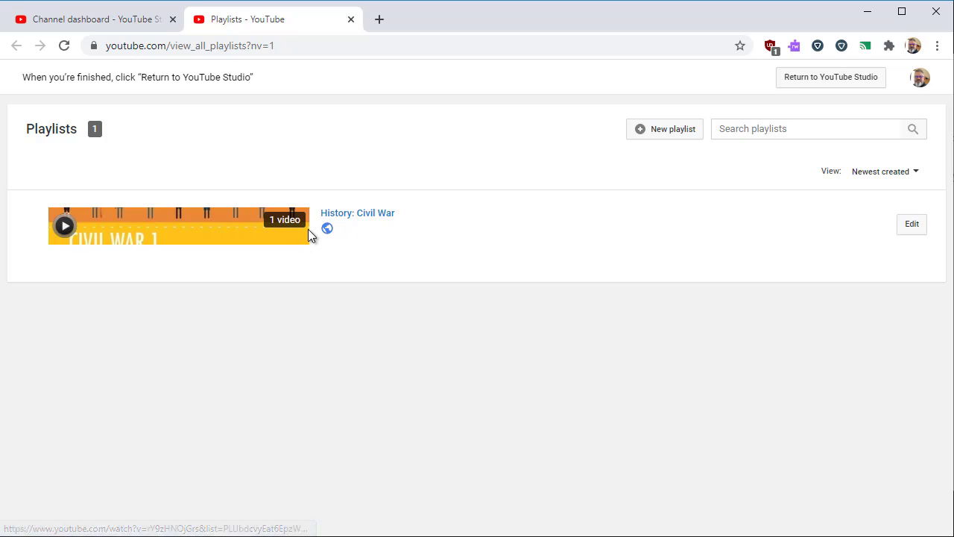
{"action": "left_click", "coordinate": [351, 20]}
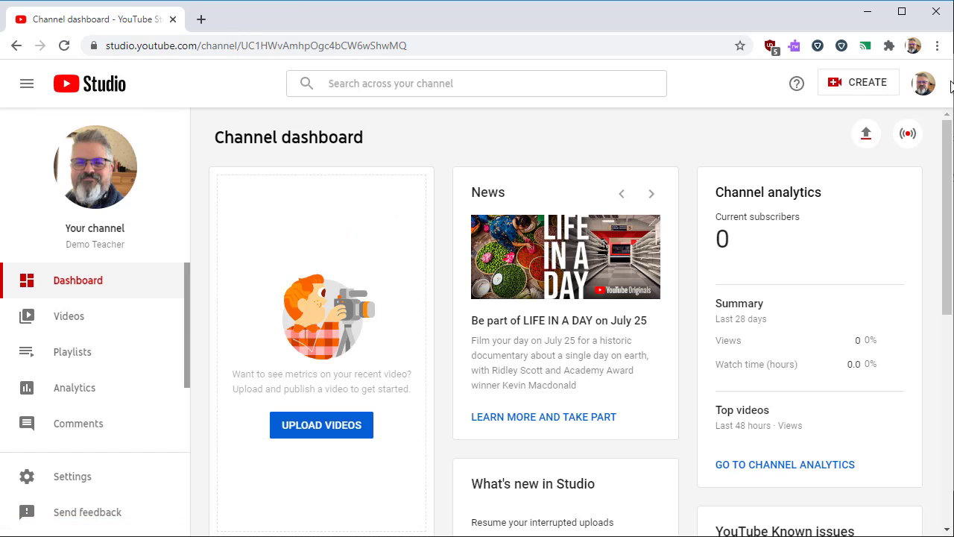
{"action": "left_click", "coordinate": [923, 83]}
- Pause the Road To Fort Sumter documentary and add it to History: Civil War
{"action": "left_click", "coordinate": [794, 202]}
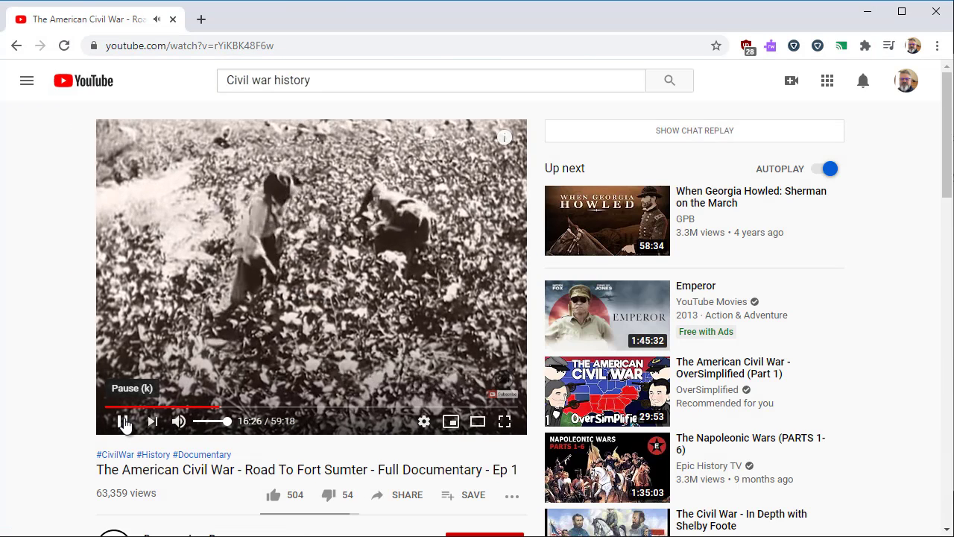
{"action": "left_click", "coordinate": [124, 422]}
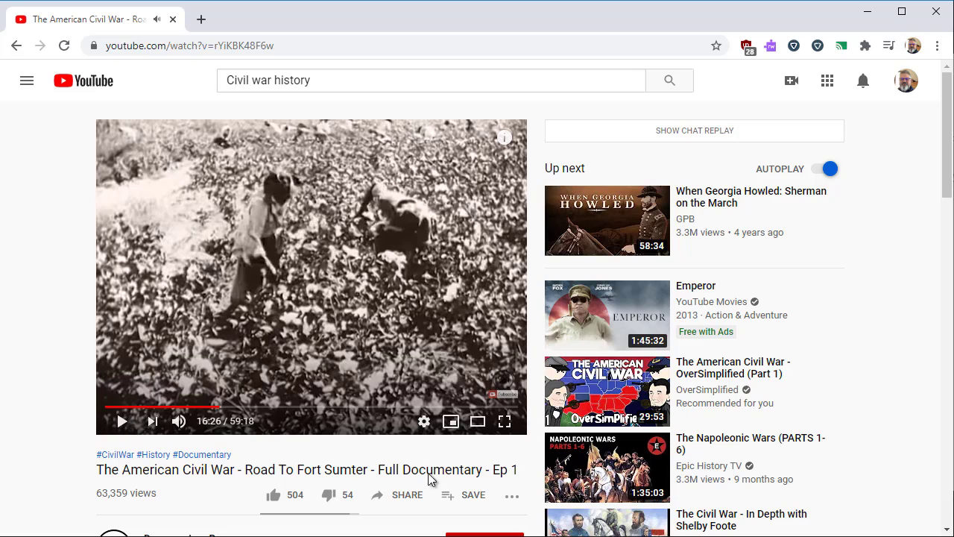
{"action": "left_click", "coordinate": [474, 498]}
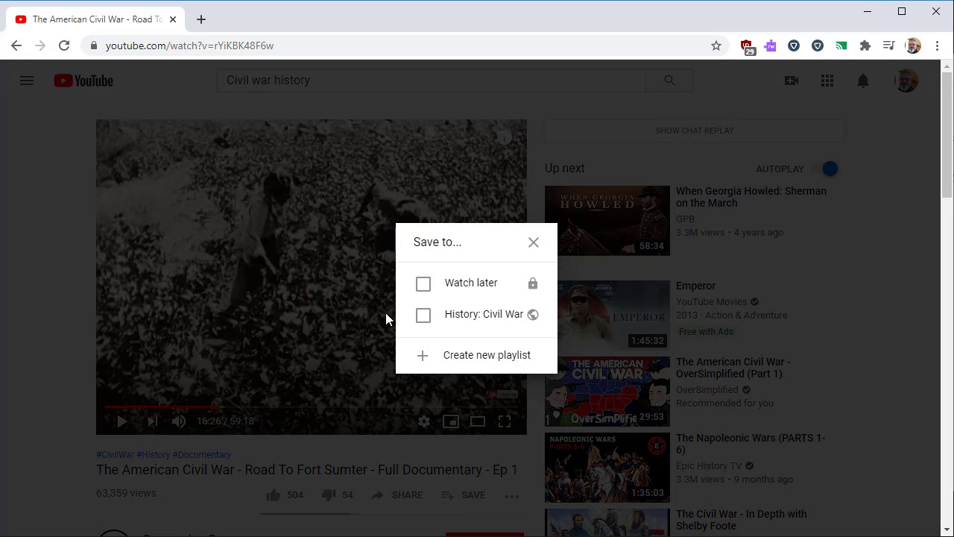
{"action": "left_click", "coordinate": [422, 317]}
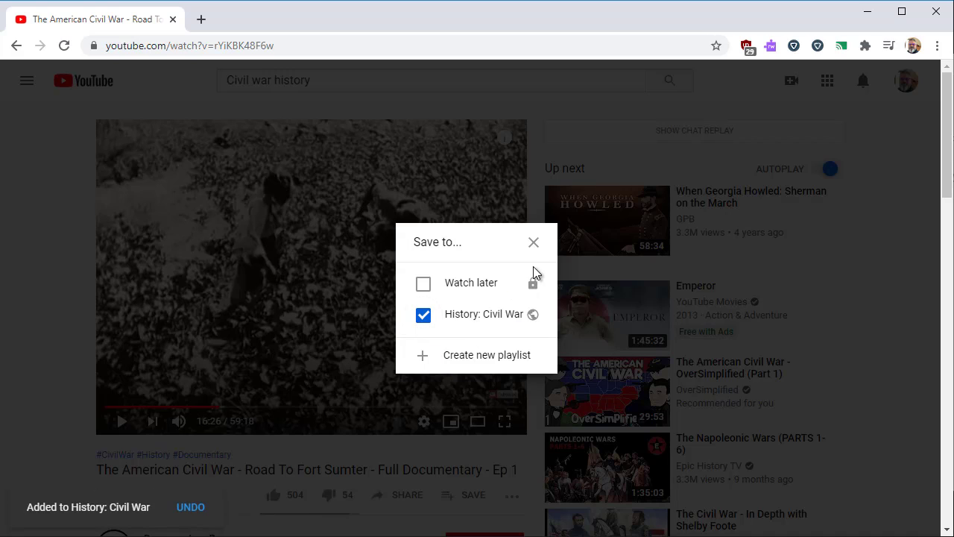
- Add the 1861–1865 Complete Documentary to the History: Civil War playlist as well
{"action": "left_click", "coordinate": [503, 410]}
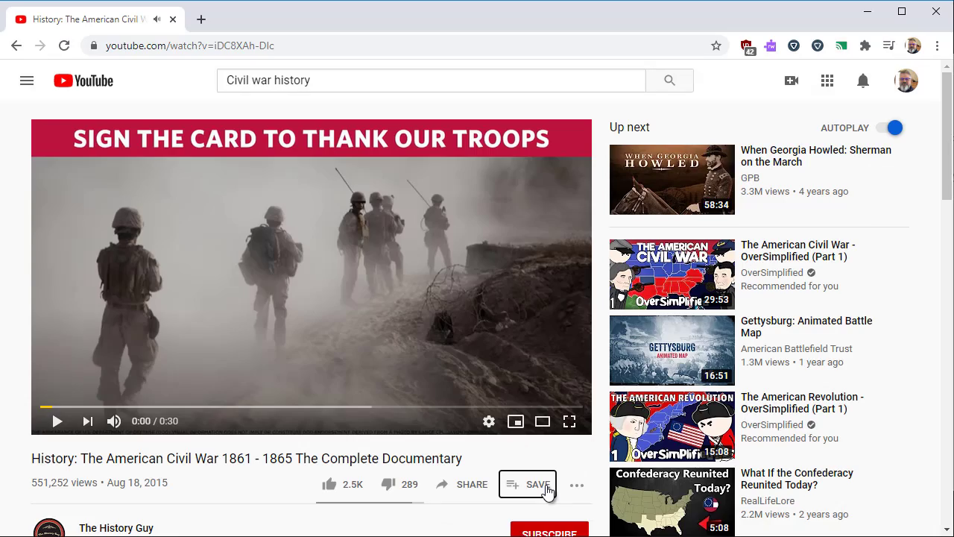
{"action": "left_click", "coordinate": [538, 485]}
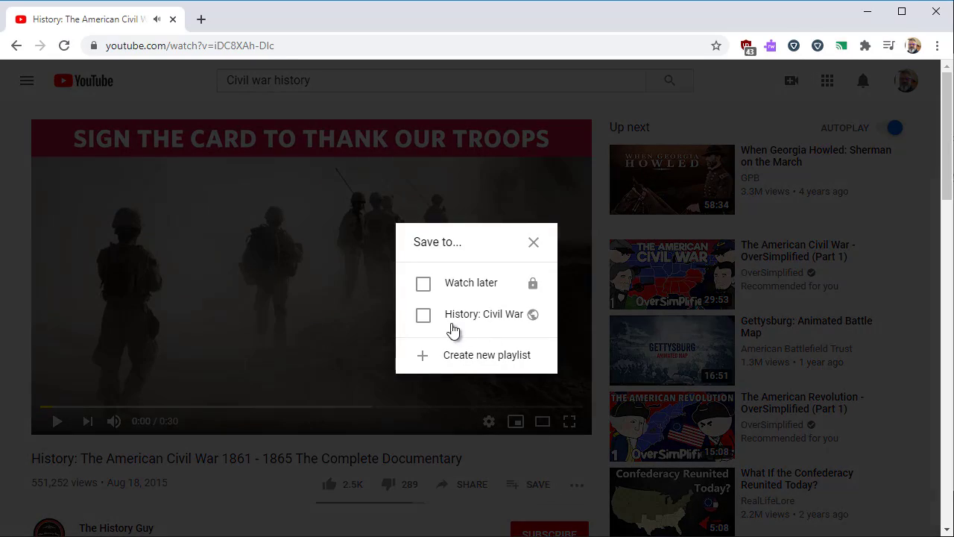
{"action": "left_click", "coordinate": [423, 317]}
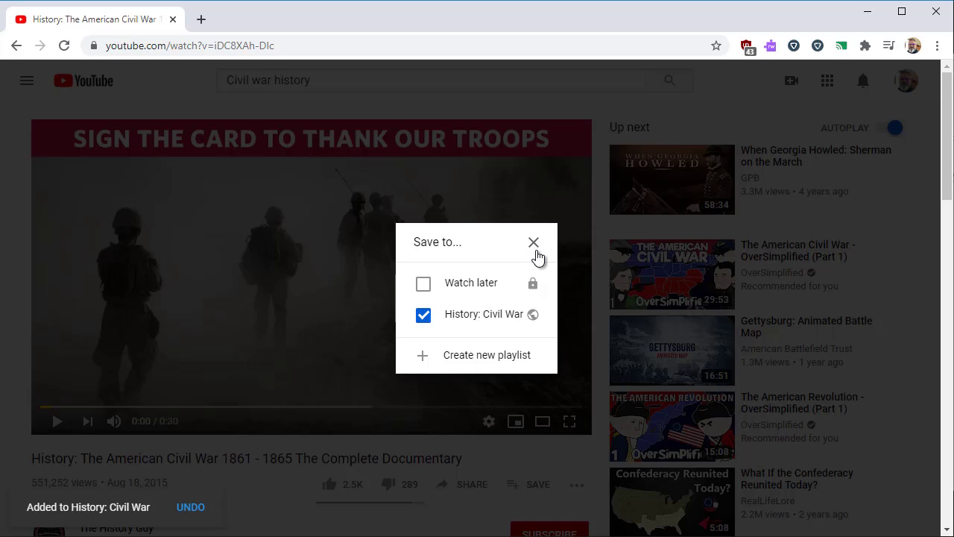
{"action": "left_click", "coordinate": [534, 243]}
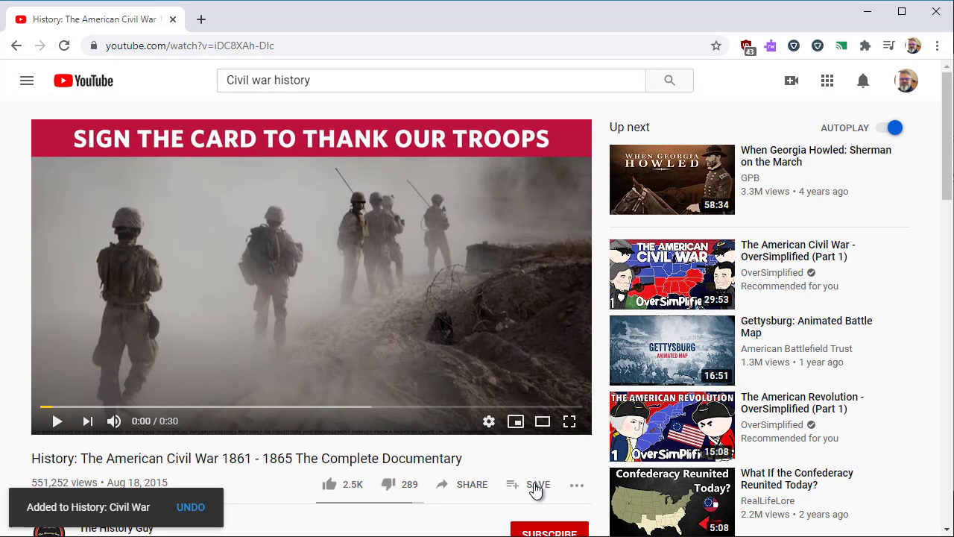
{"action": "left_click", "coordinate": [907, 81]}
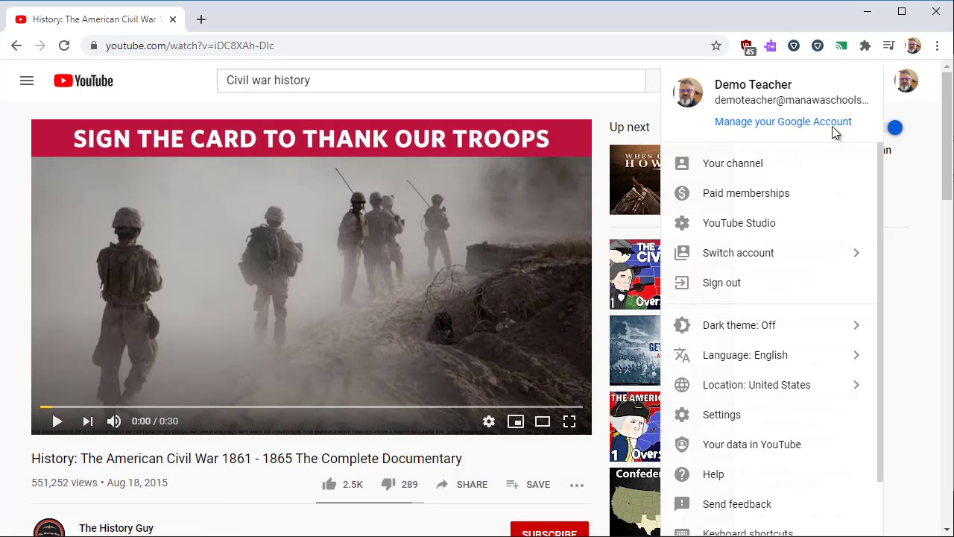
- Open the History: Civil War playlist page, with its 3 videos, from YouTube Studio's playlist list
{"action": "left_click", "coordinate": [754, 232]}
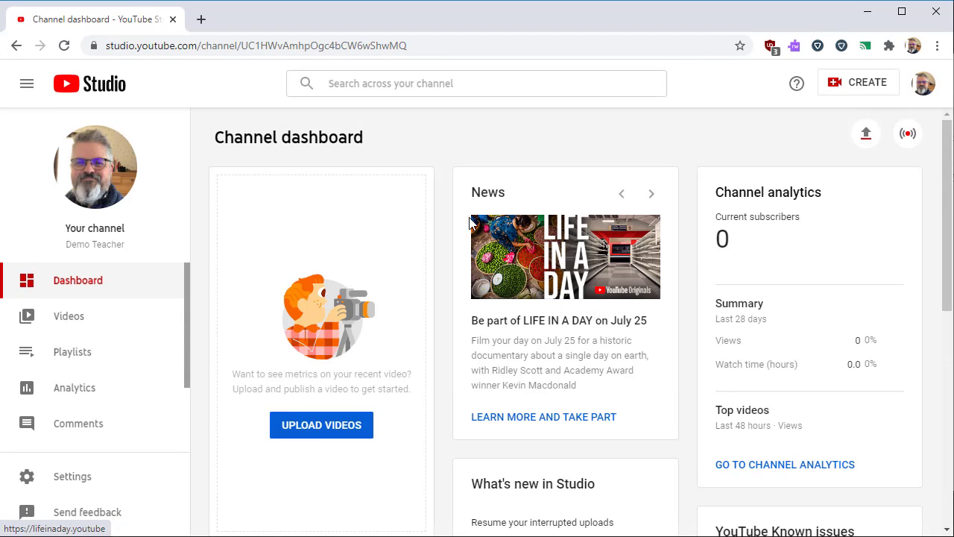
{"action": "left_click", "coordinate": [64, 358]}
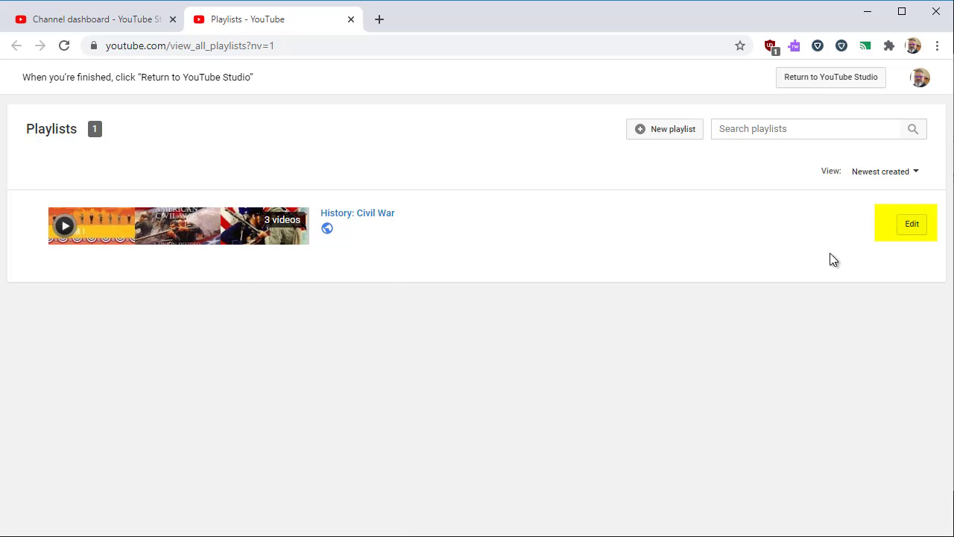
{"action": "left_click", "coordinate": [927, 233]}
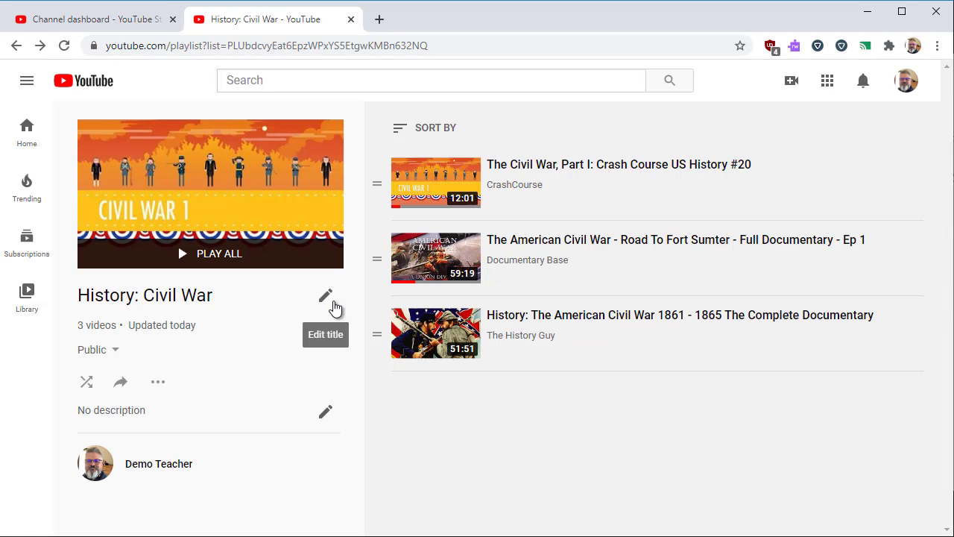
- Leave the playlist title unchanged and confirm in Advanced Settings that privacy stays Public
{"action": "left_click", "coordinate": [333, 305]}
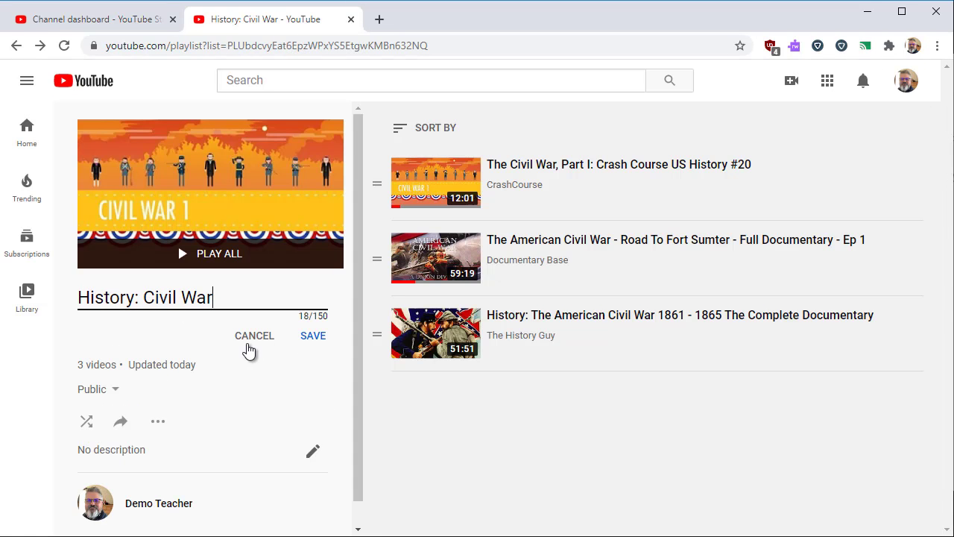
{"action": "left_click", "coordinate": [254, 343]}
{"action": "left_click", "coordinate": [158, 385]}
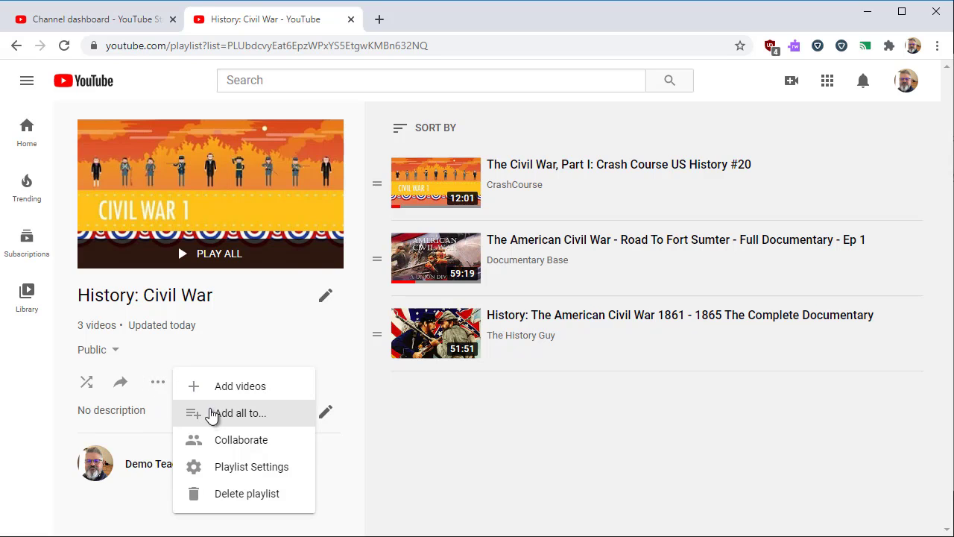
{"action": "left_click", "coordinate": [228, 481]}
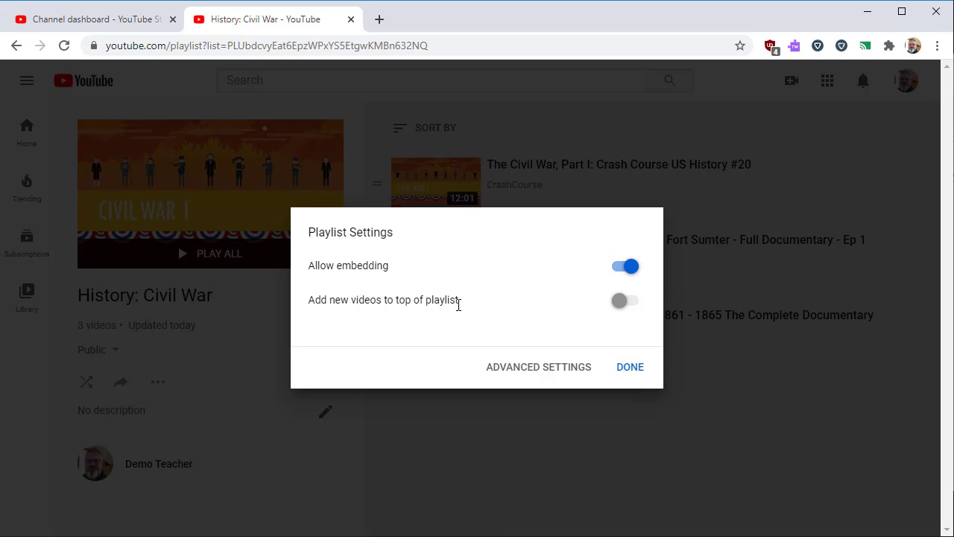
{"action": "left_click", "coordinate": [571, 375]}
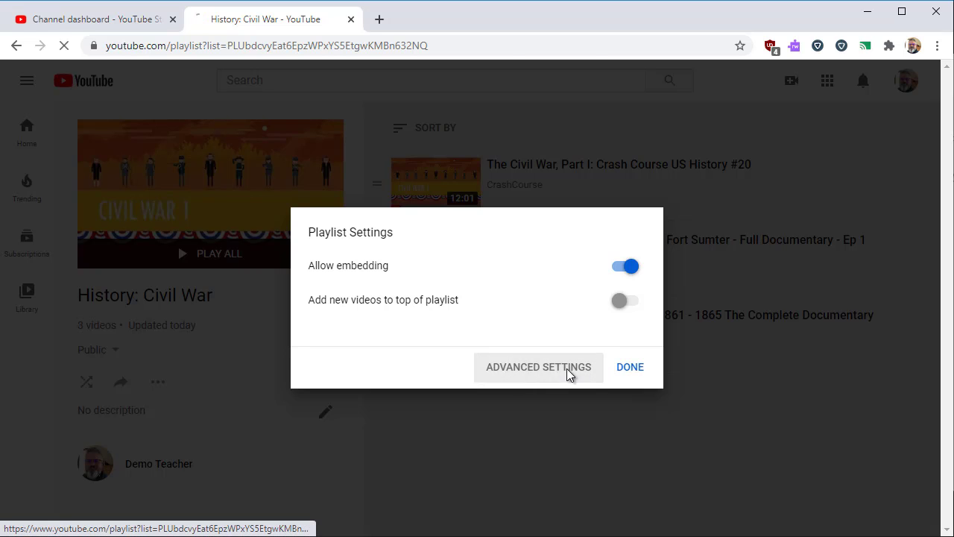
{"action": "left_click", "coordinate": [460, 280]}
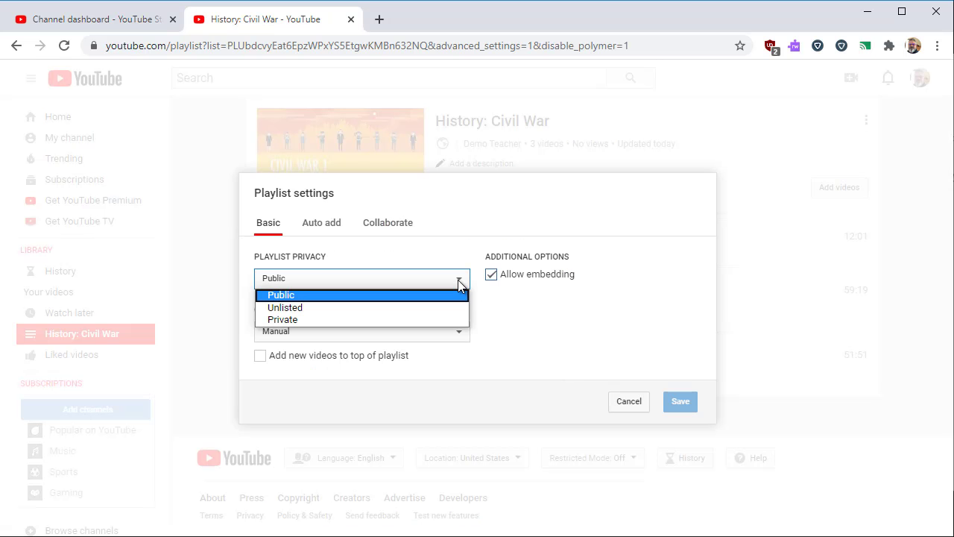
{"action": "left_click", "coordinate": [459, 333]}
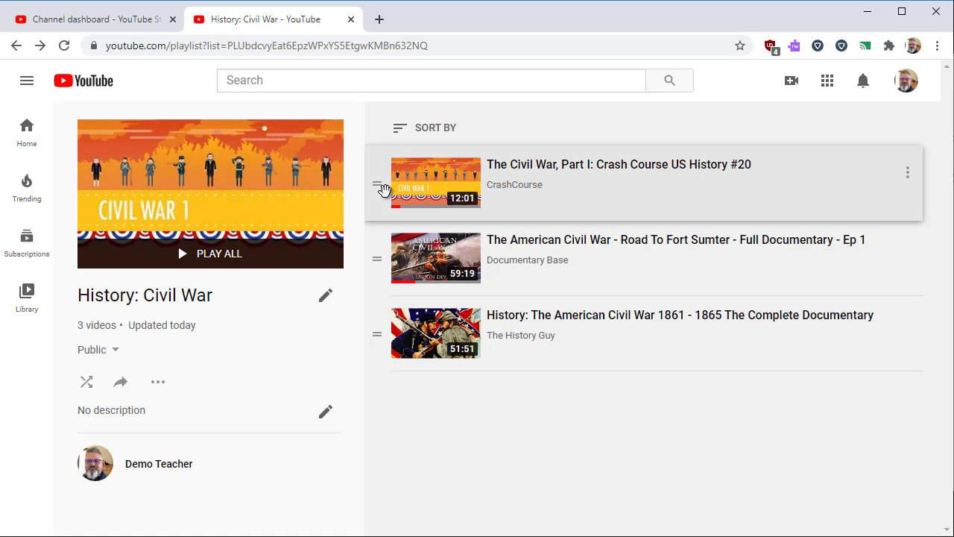
- Rearrange the playlist order, keeping Crash Course on top and The History Guy documentary third
{"action": "left_click_drag", "start_coordinate": [383, 195], "coordinate": [383, 261]}
{"action": "left_click_drag", "start_coordinate": [379, 187], "coordinate": [377, 264]}
{"action": "mouse_move", "coordinate": [377, 334]}
{"action": "left_mouse_down"}
{"action": "mouse_move", "coordinate": [377, 260]}
{"action": "mouse_move", "coordinate": [376, 328]}
{"action": "left_mouse_up"}
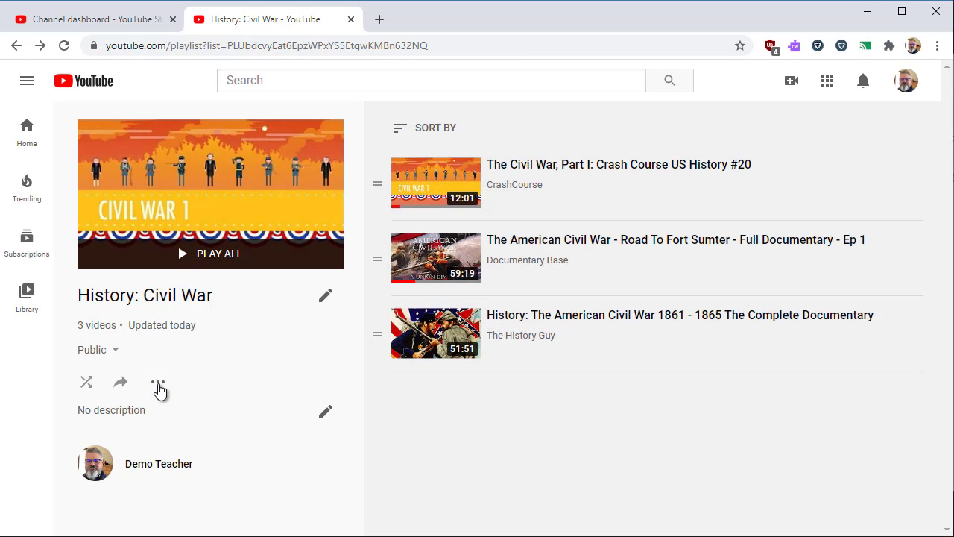
- Search 'Civil war' and add The American Civil War - OverSimplified (Part 2) to the playlist
{"action": "left_click", "coordinate": [158, 384]}
{"action": "left_click", "coordinate": [249, 391]}
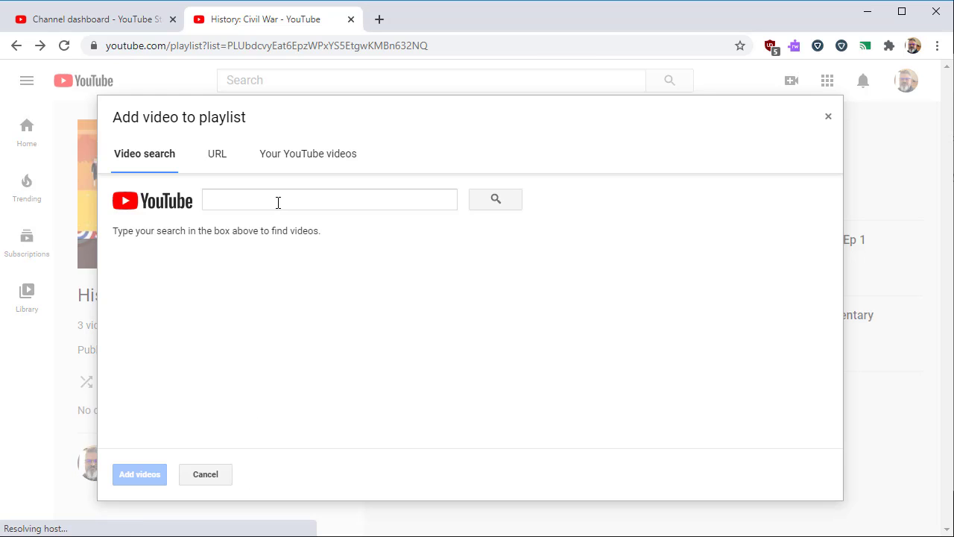
{"action": "left_click", "coordinate": [286, 201]}
{"action": "type", "text": "Civil war"}
{"action": "key", "text": "Return"}
{"action": "scroll", "coordinate": [330, 333], "scroll_direction": "down", "scroll_amount": 2}
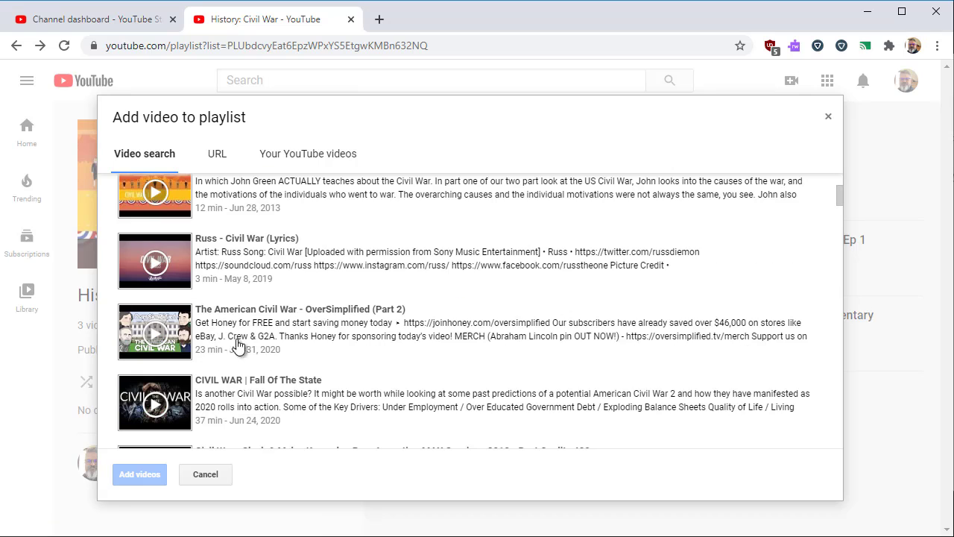
{"action": "left_click", "coordinate": [331, 334]}
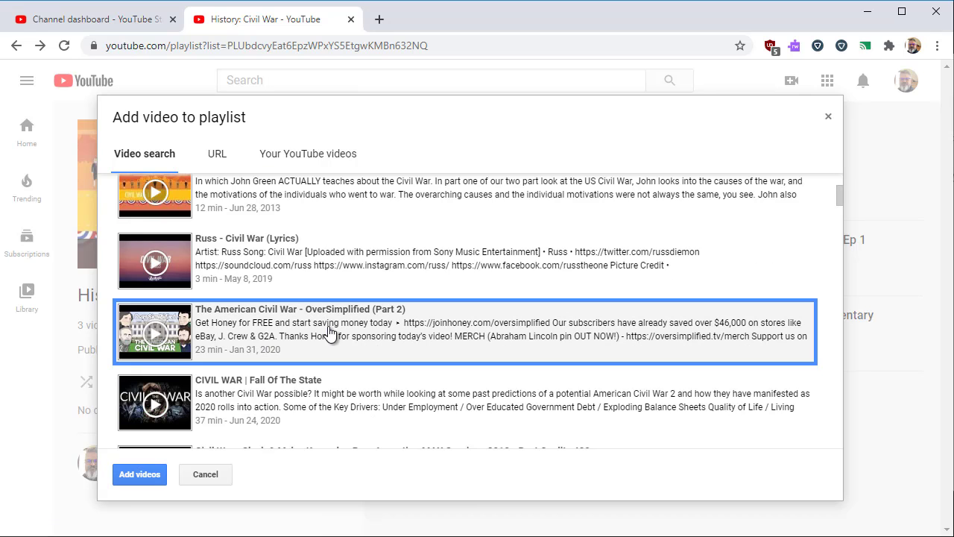
{"action": "left_click", "coordinate": [140, 475]}
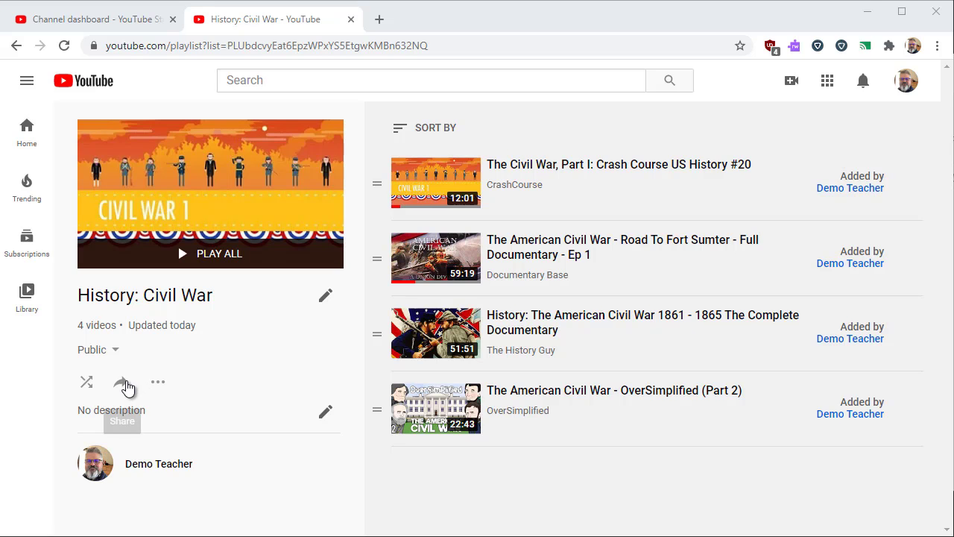
- Copy the History: Civil War playlist's share link
{"action": "left_click", "coordinate": [122, 383]}
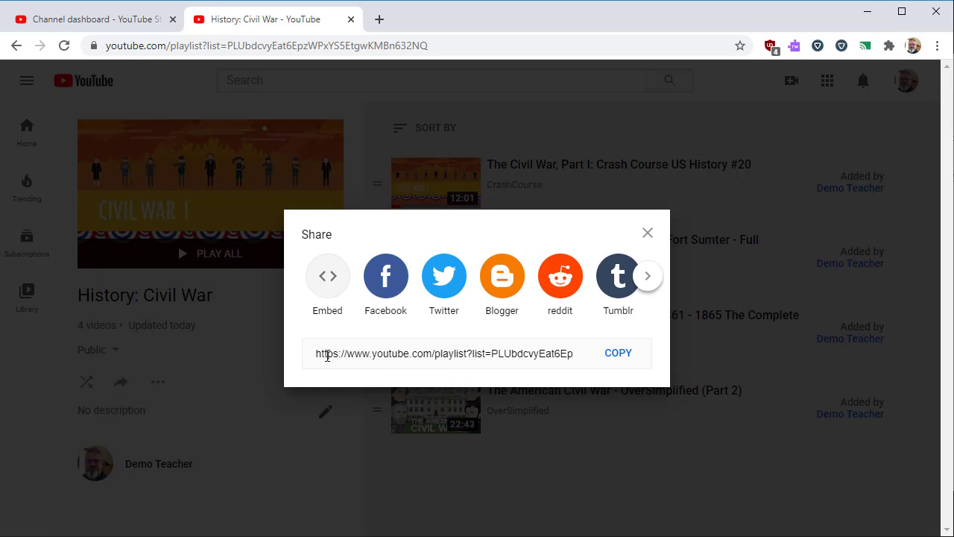
{"action": "left_click_drag", "start_coordinate": [322, 355], "coordinate": [596, 362]}
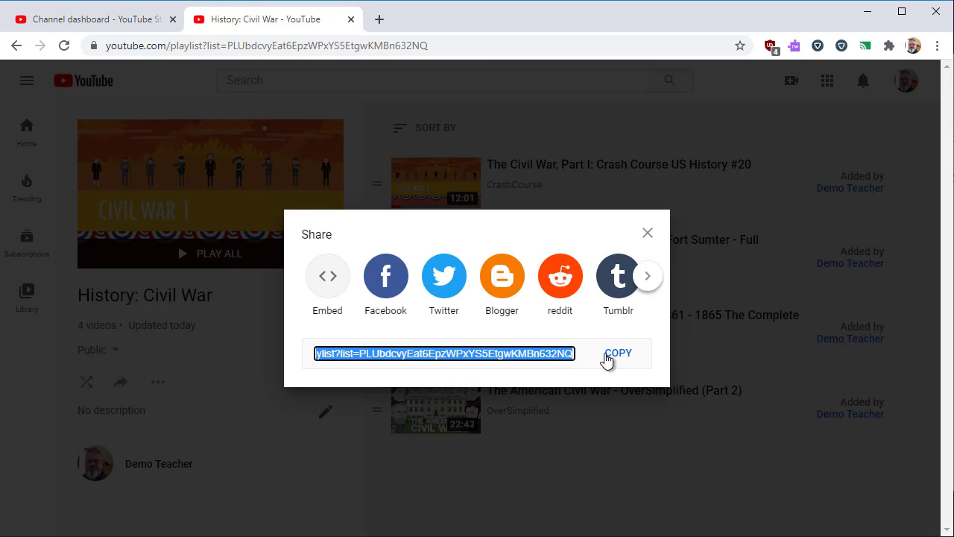
{"action": "left_click", "coordinate": [620, 354]}
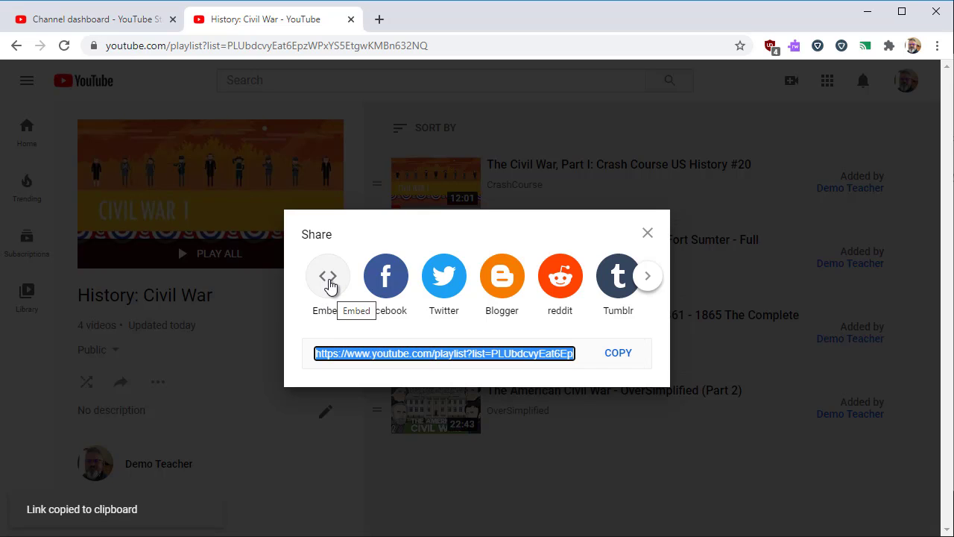
- Preview and select the playlist's iframe embed code, then close the preview
{"action": "left_click", "coordinate": [328, 275]}
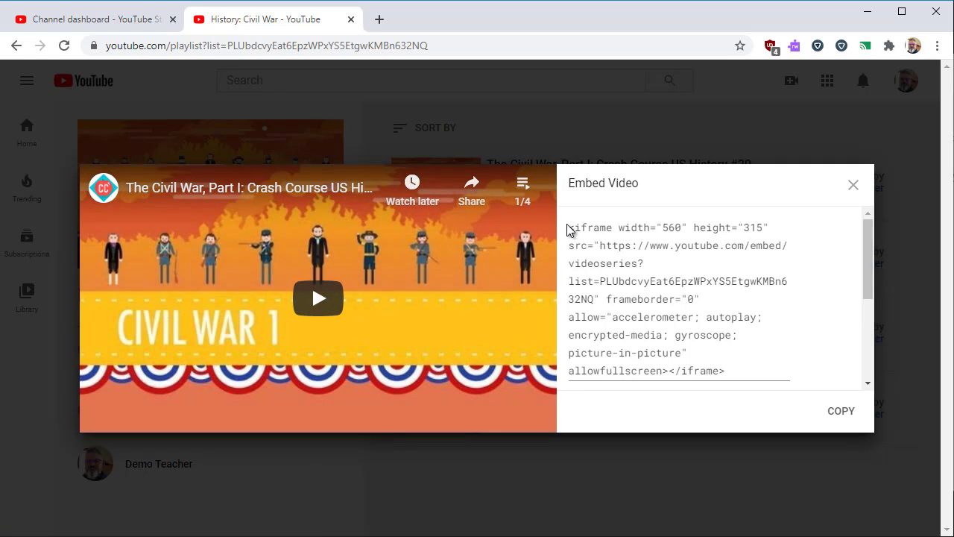
{"action": "left_click", "coordinate": [571, 226]}
{"action": "scroll", "coordinate": [764, 354], "scroll_direction": "down", "scroll_amount": 1}
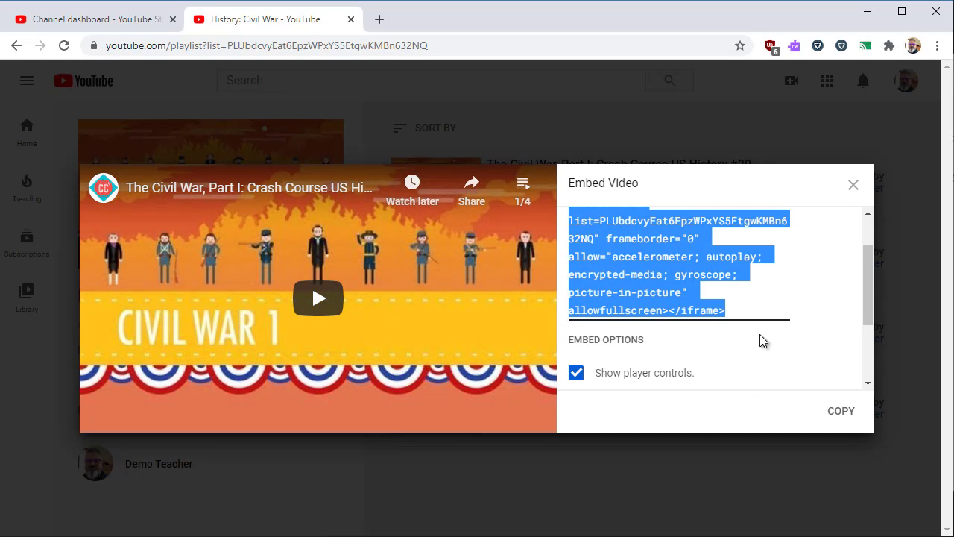
{"action": "left_click", "coordinate": [741, 353]}
{"action": "scroll", "coordinate": [738, 350], "scroll_direction": "up", "scroll_amount": 1}
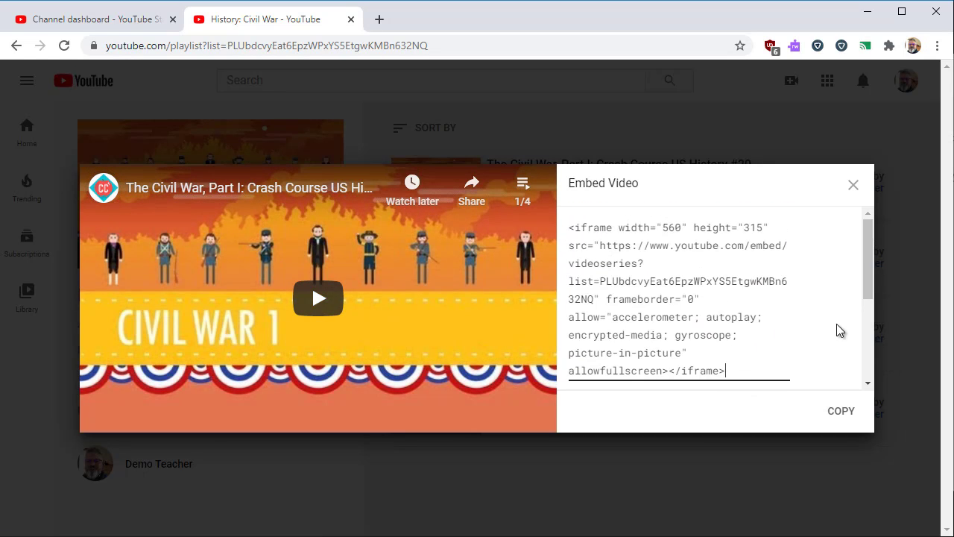
{"action": "left_click", "coordinate": [852, 184]}
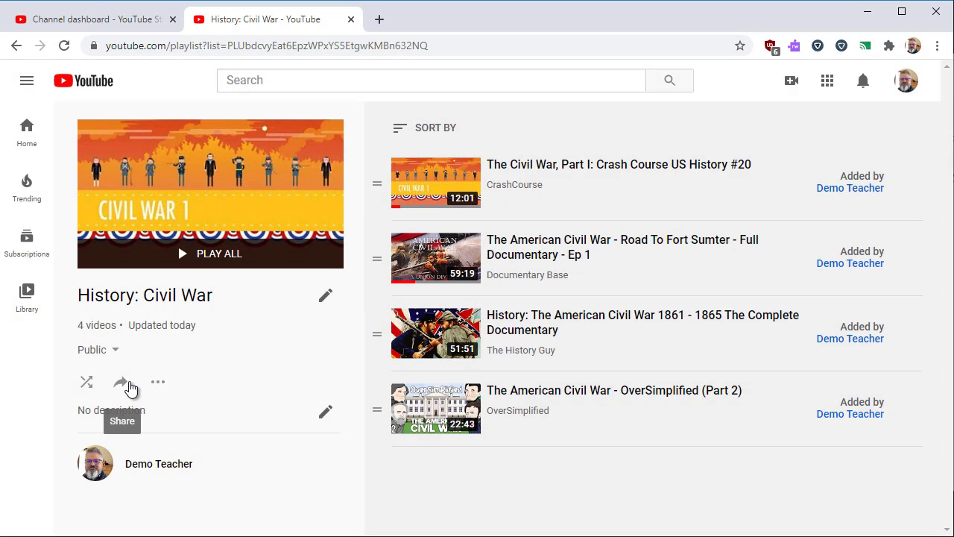
- Reopen the playlist's sharing options and select the full playlist link
{"action": "left_click", "coordinate": [121, 381]}
{"action": "left_click", "coordinate": [648, 277]}
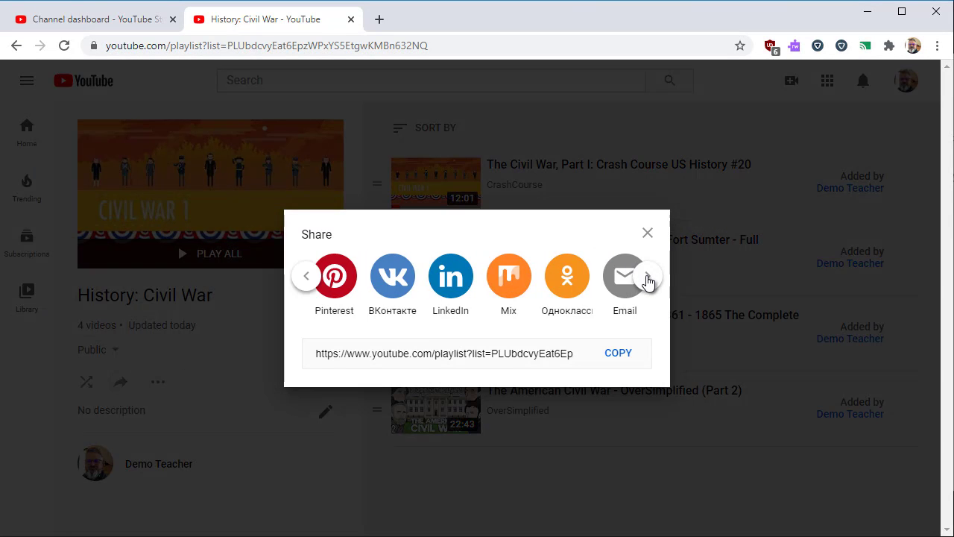
{"action": "left_click", "coordinate": [304, 279]}
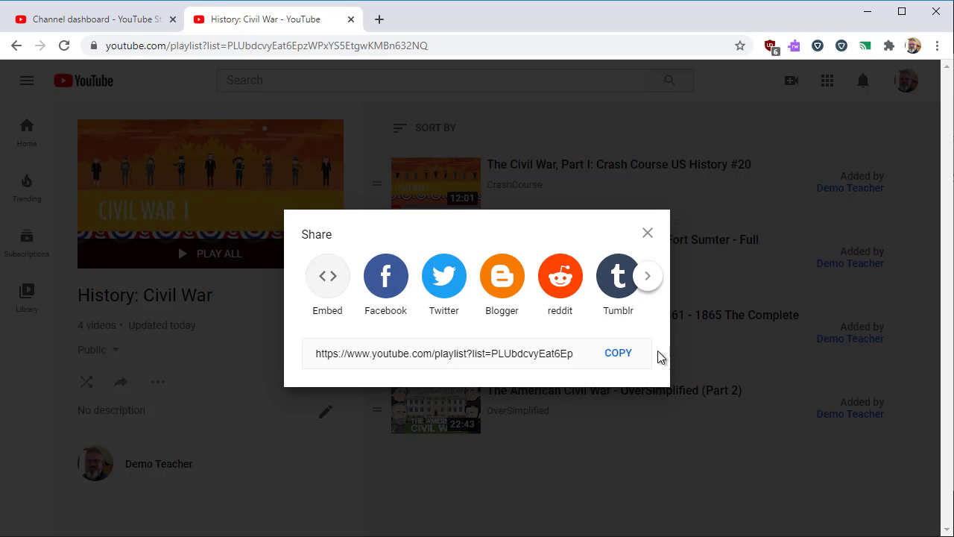
{"action": "left_click", "coordinate": [350, 356]}
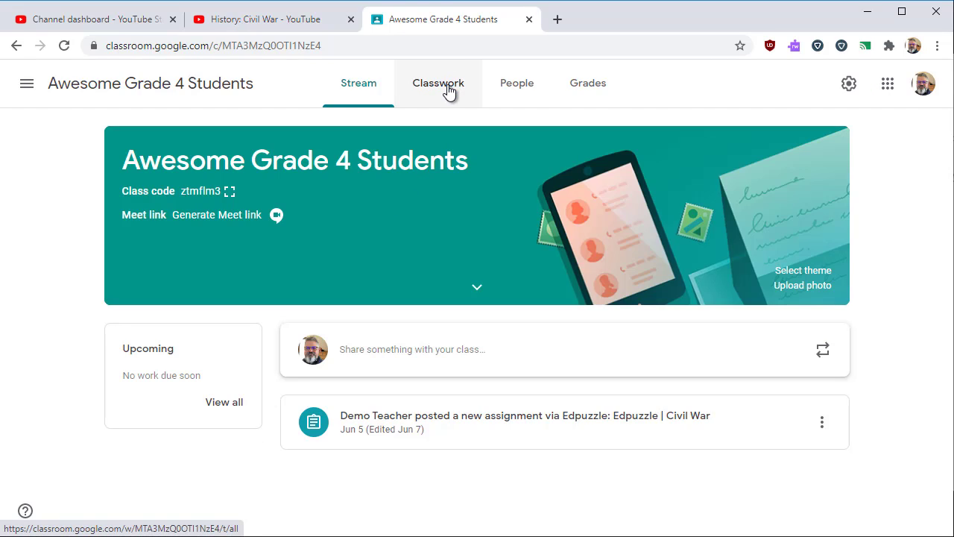
- Create a Classwork material titled 'Civil War Playlist' with the pasted playlist link attached
{"action": "left_click", "coordinate": [447, 88]}
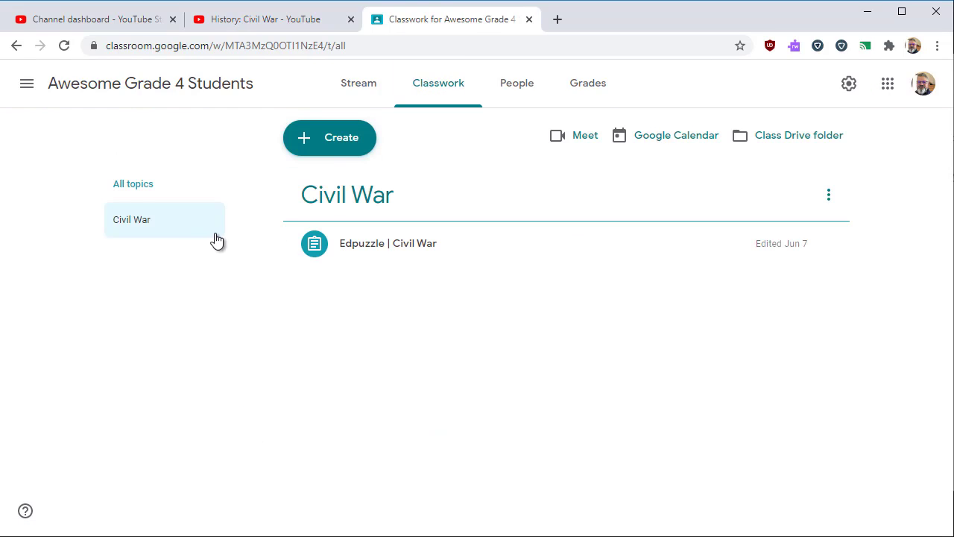
{"action": "left_click", "coordinate": [343, 145]}
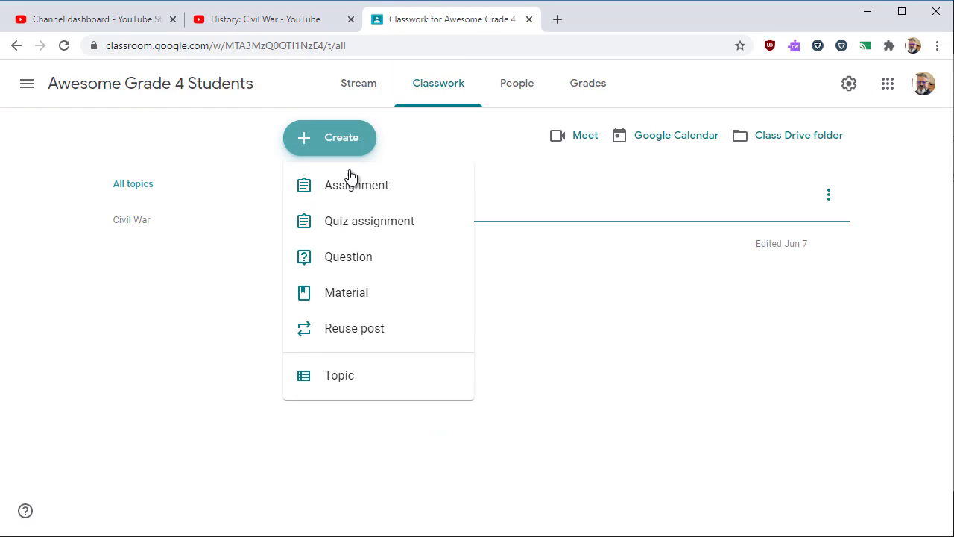
{"action": "left_click", "coordinate": [392, 300]}
{"action": "type", "text": "Civil "}
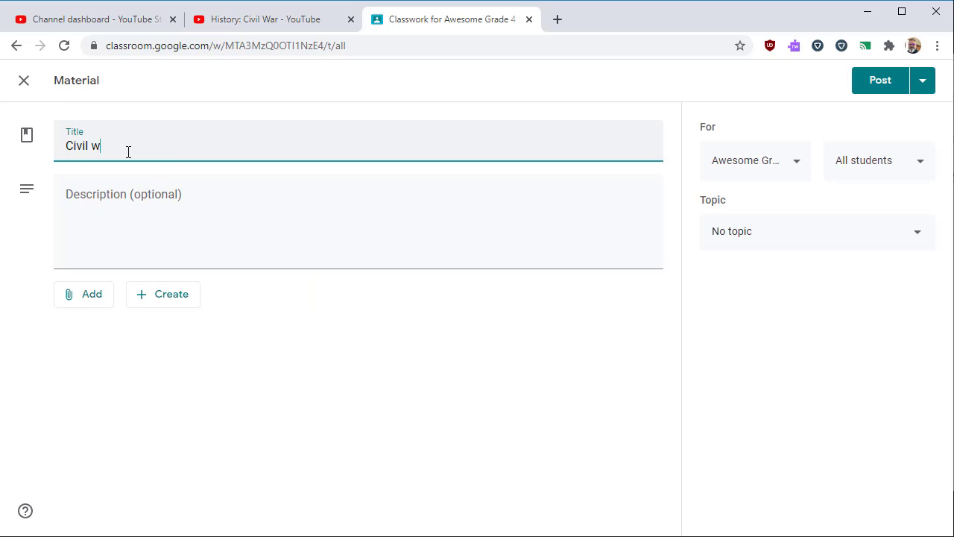
{"action": "type", "text": "War Playlist"}
{"action": "left_click", "coordinate": [86, 294]}
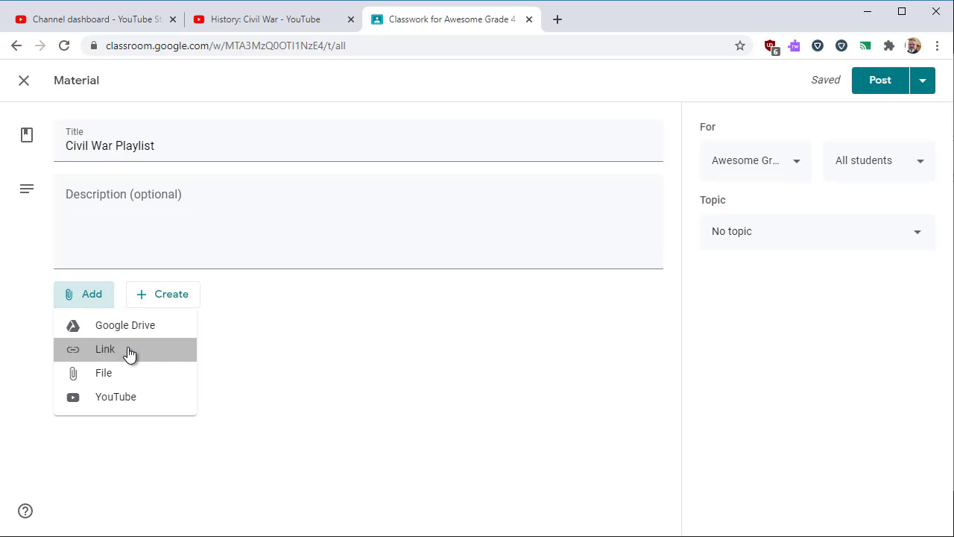
{"action": "left_click", "coordinate": [127, 354]}
{"action": "key", "text": "ctrl+v"}
{"action": "left_click", "coordinate": [535, 352]}
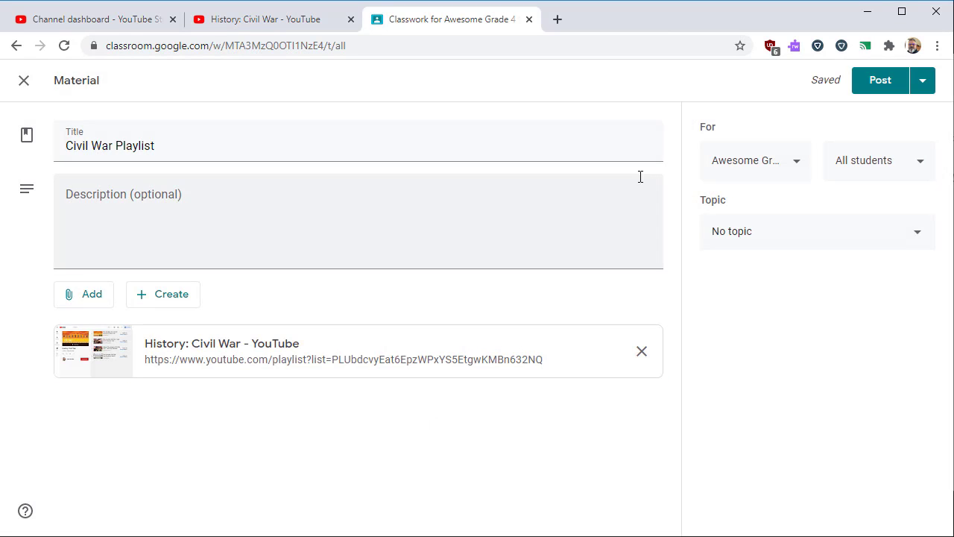
- File the material under the Civil War topic and post it to the class
{"action": "left_click", "coordinate": [794, 231]}
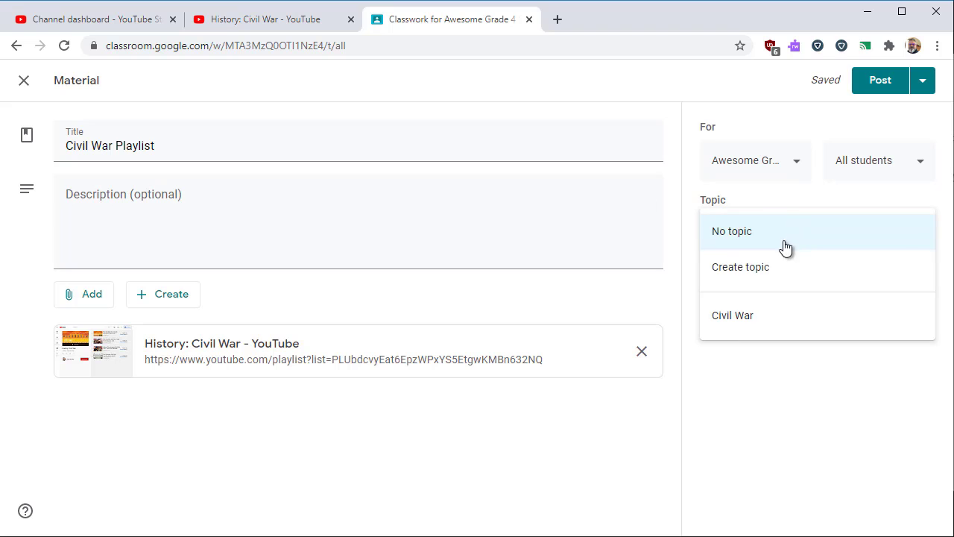
{"action": "left_click", "coordinate": [734, 326]}
{"action": "left_click", "coordinate": [882, 81]}
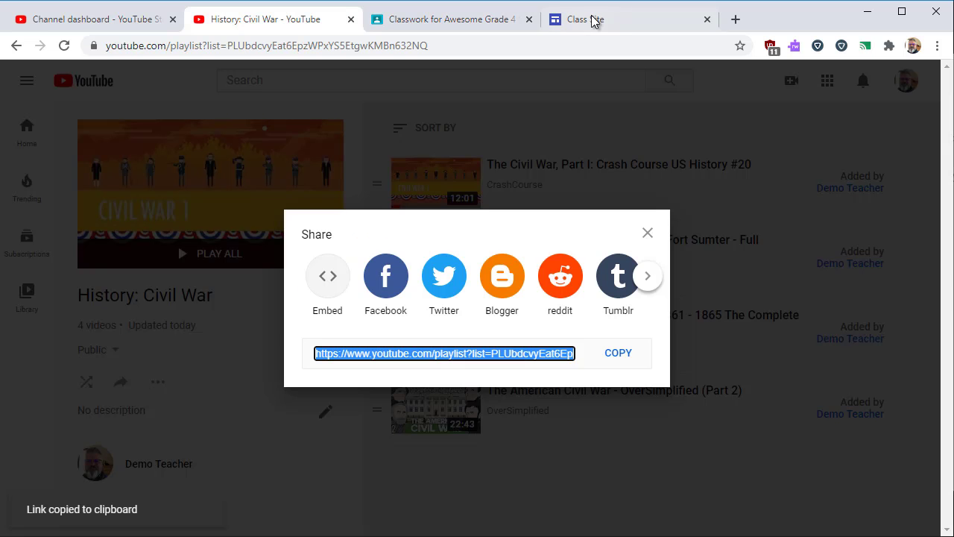
{"action": "left_click", "coordinate": [585, 20]}
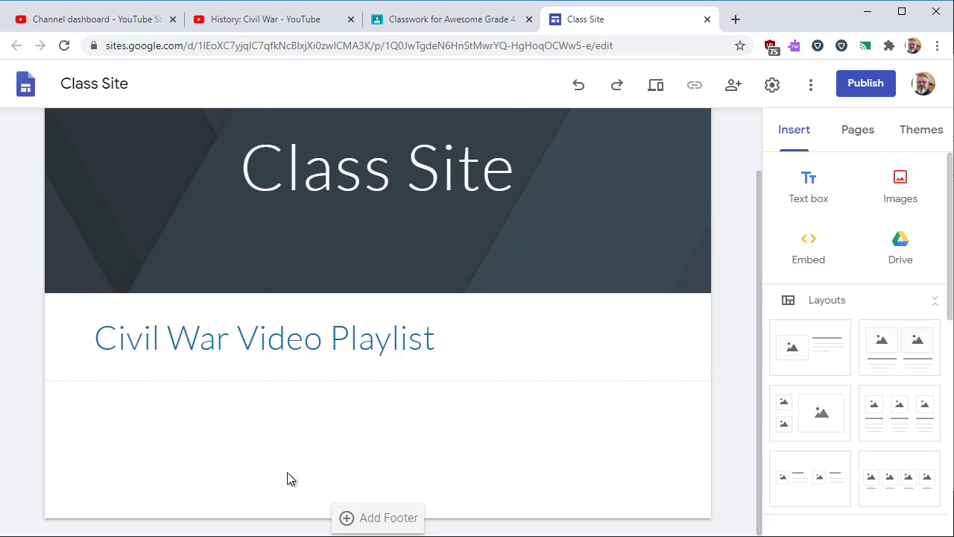
- Embed the pasted playlist URL in the empty section under the heading and stretch it across the page
{"action": "double_click", "coordinate": [297, 393]}
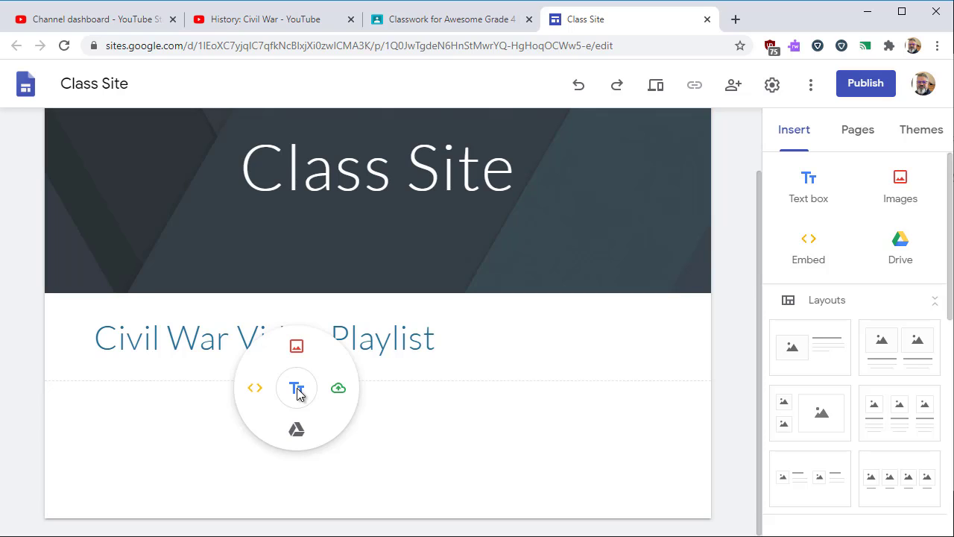
{"action": "left_click", "coordinate": [254, 391]}
{"action": "key", "text": "ctrl+v"}
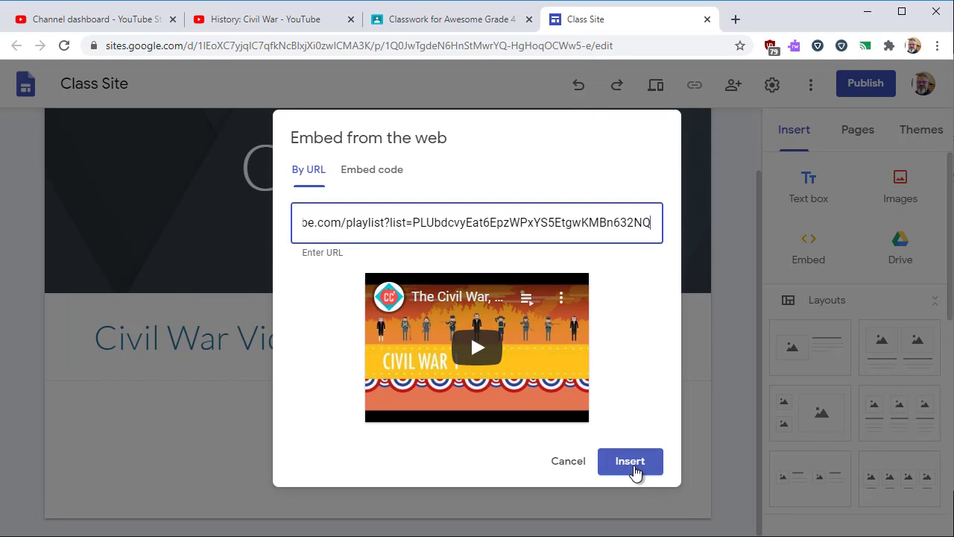
{"action": "left_click", "coordinate": [630, 460]}
{"action": "left_click_drag", "start_coordinate": [373, 378], "coordinate": [668, 507]}
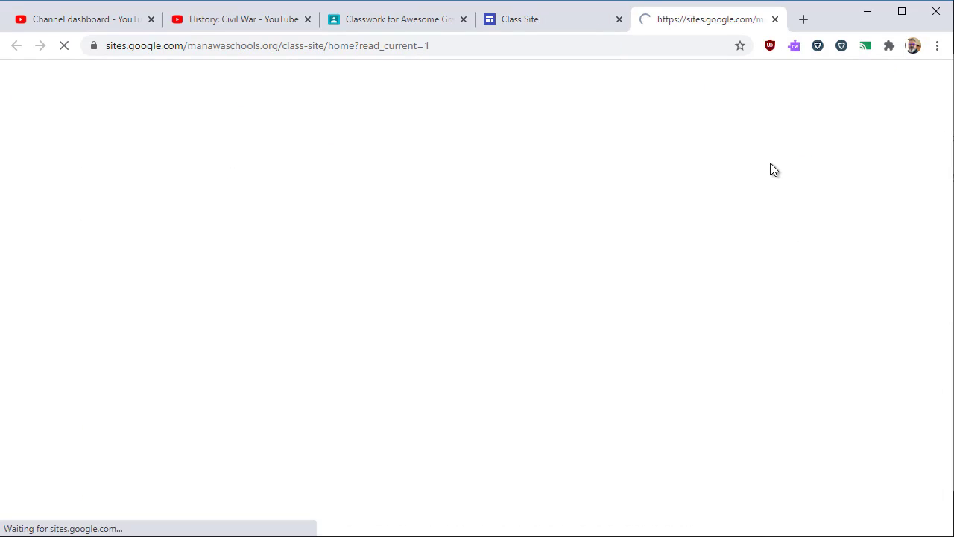
- On the live site, play and pause the embedded video, then show the list of its four videos
{"action": "scroll", "coordinate": [518, 264], "scroll_direction": "down", "scroll_amount": 3}
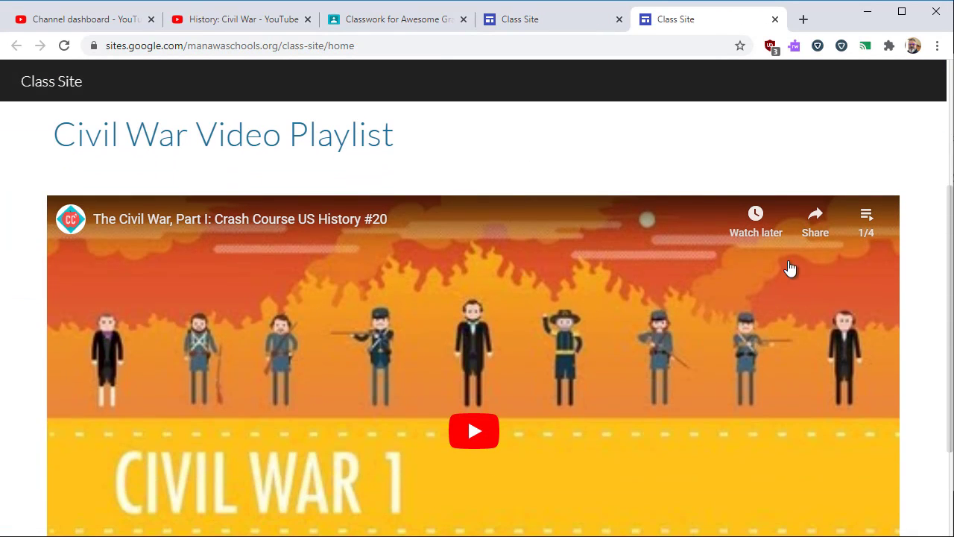
{"action": "scroll", "coordinate": [635, 372], "scroll_direction": "down", "scroll_amount": 1}
{"action": "left_click", "coordinate": [473, 365]}
{"action": "scroll", "coordinate": [478, 370], "scroll_direction": "down", "scroll_amount": 1}
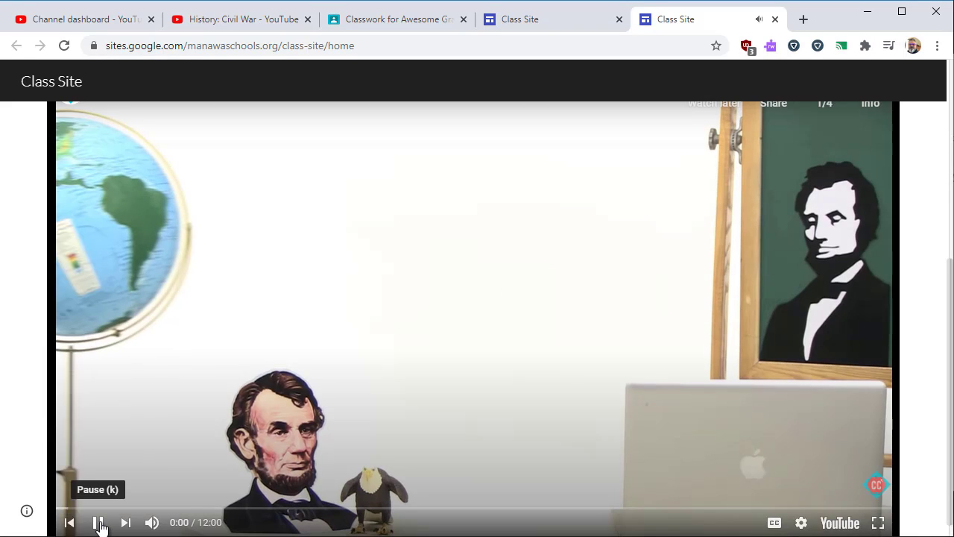
{"action": "left_click", "coordinate": [97, 521]}
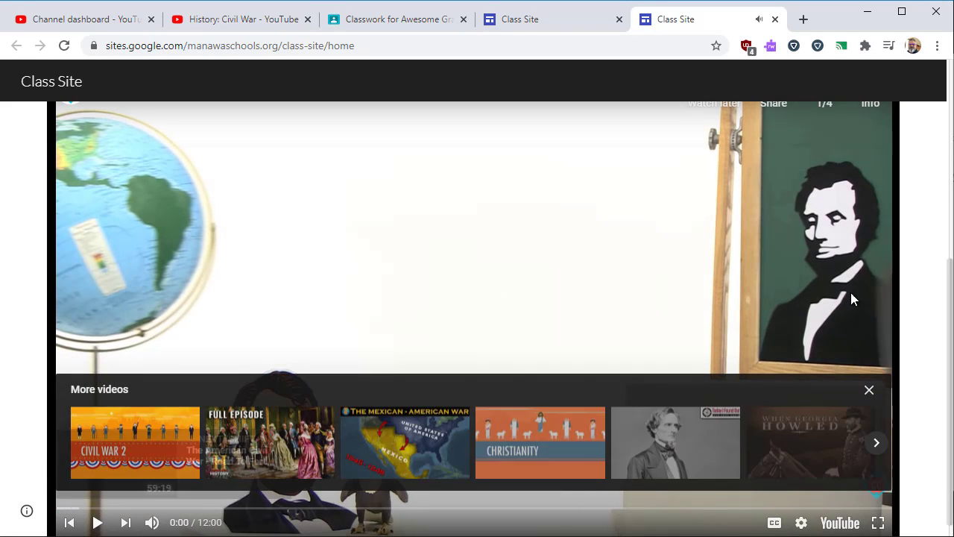
{"action": "scroll", "coordinate": [827, 298], "scroll_direction": "up", "scroll_amount": 2}
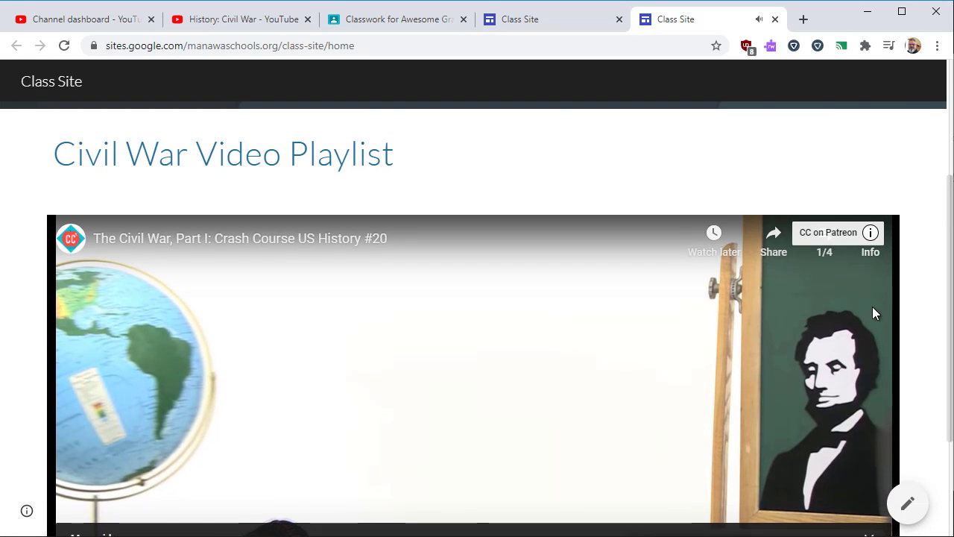
{"action": "left_click", "coordinate": [826, 256]}
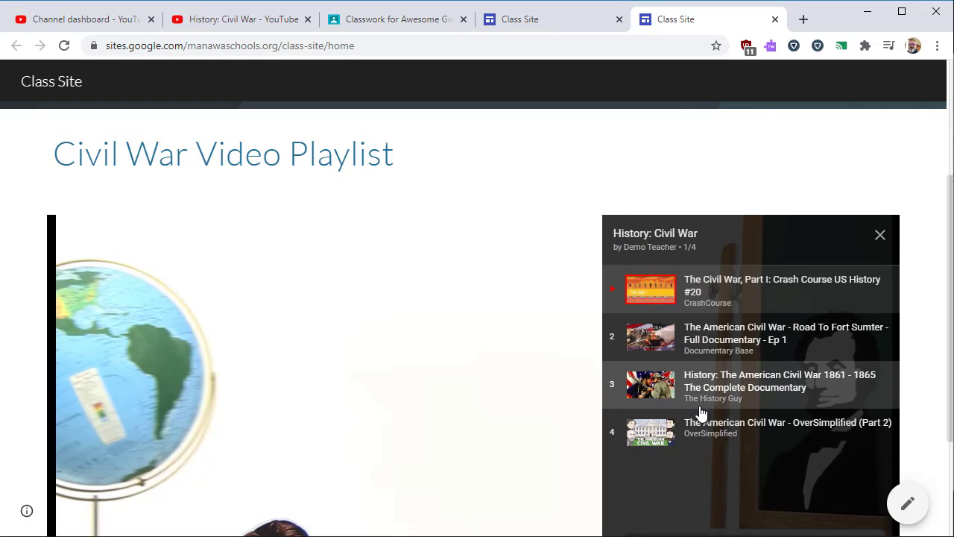